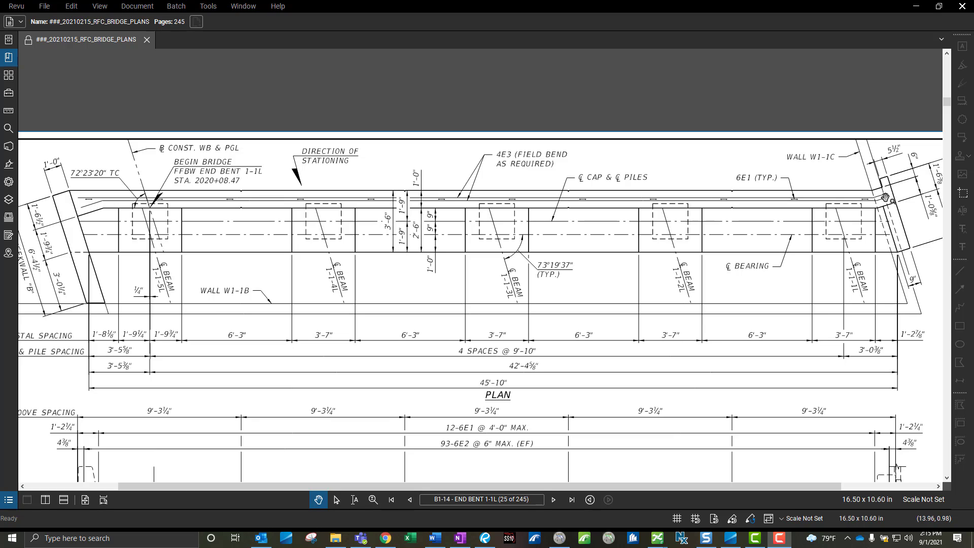
Step: Examine the cap, backwall and cheekwall geometry at both ends of the END BENT 1-1L plan
scroll(908, 197, up, 3)
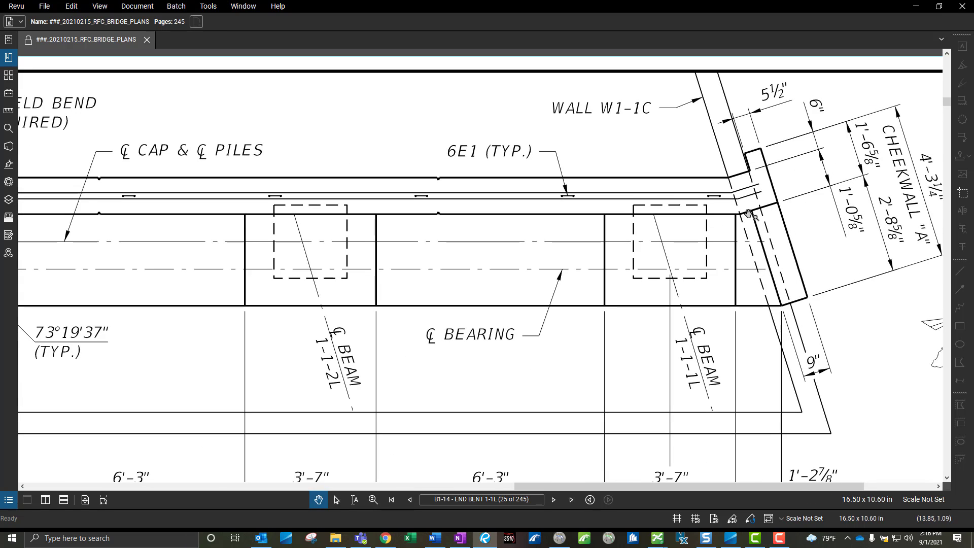
scroll(755, 191, down, 2)
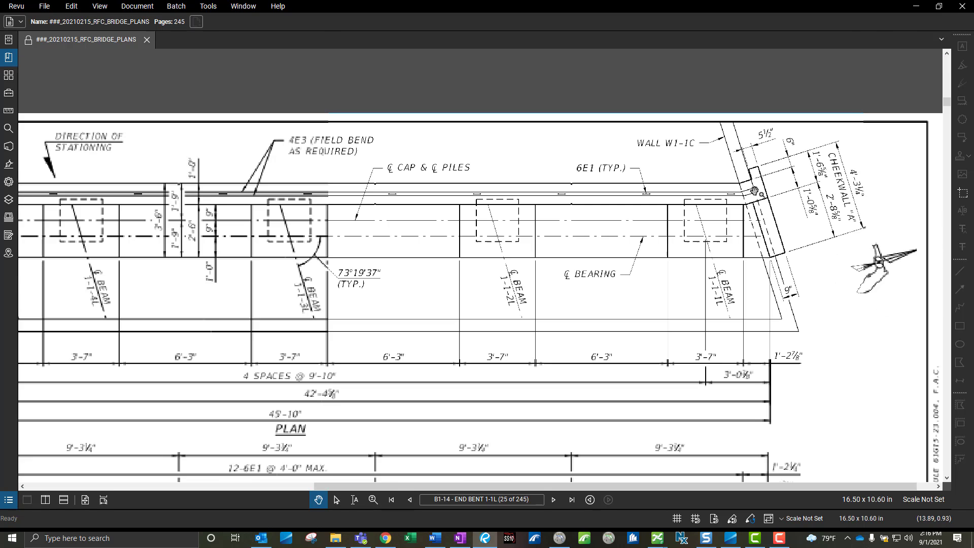
drag(253, 233, 584, 244)
scroll(108, 228, up, 1)
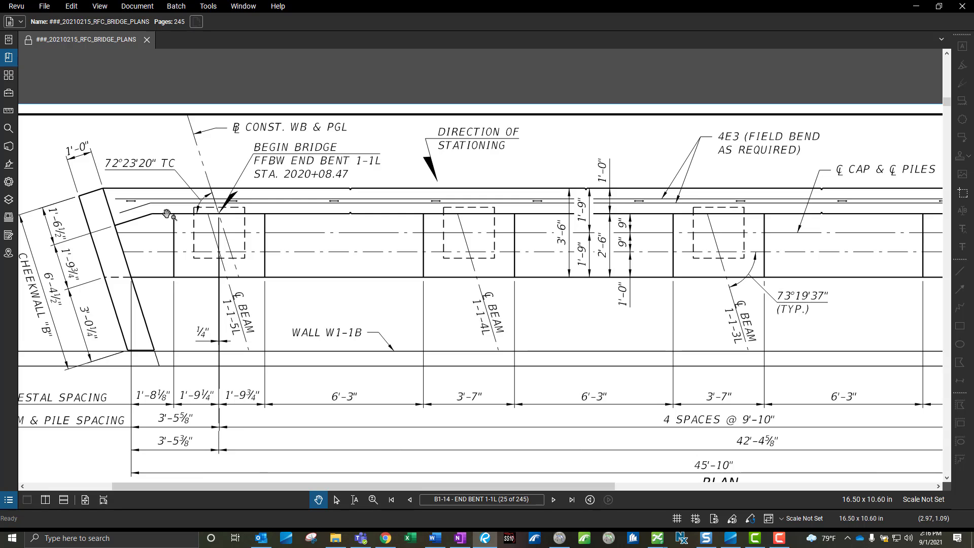
scroll(167, 213, down, 2)
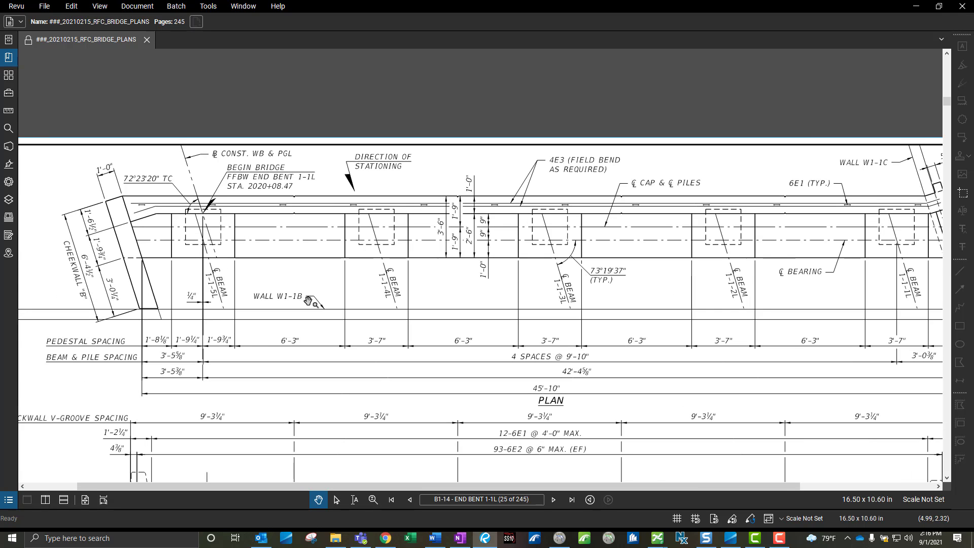
drag(310, 302, 286, 239)
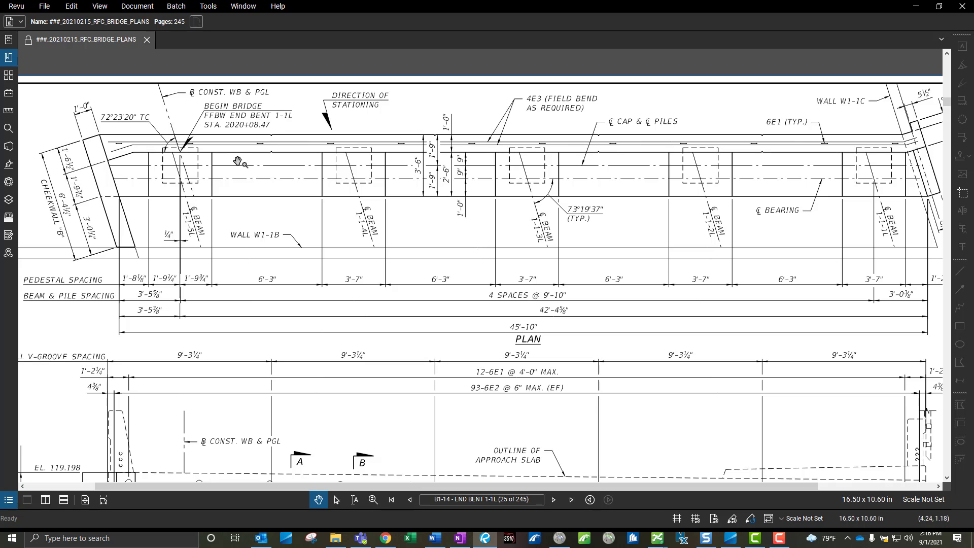
Step: Switch to the parametric abutment template in OpenBridge Modeler and set the Skew Angle variable to 10 degrees
click(917, 6)
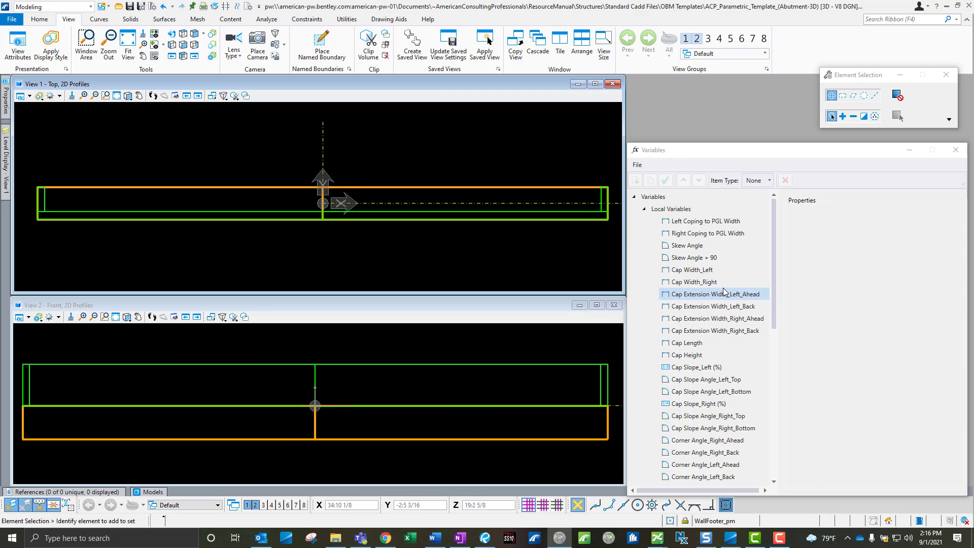
click(715, 244)
click(919, 282)
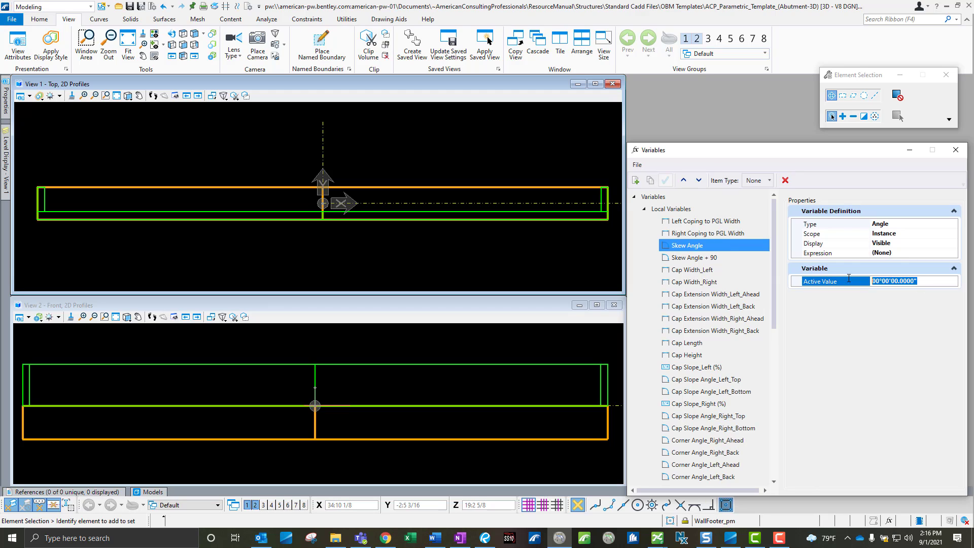
text(10)
key(Return)
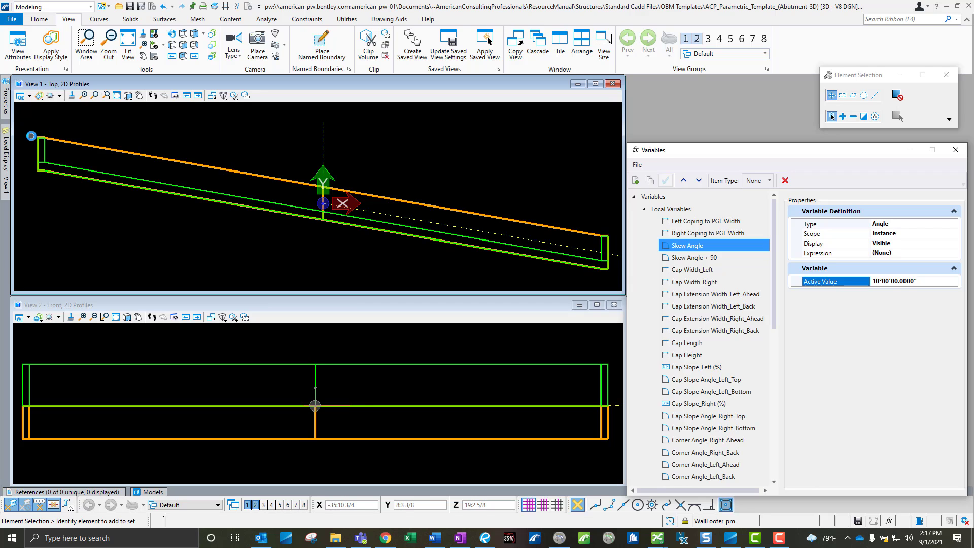
Step: Set the Left Side Wrap Around MSE Wall variable to False and check the cap's left end in the top view
scroll(31, 136, up, 3)
scroll(111, 188, up, 1)
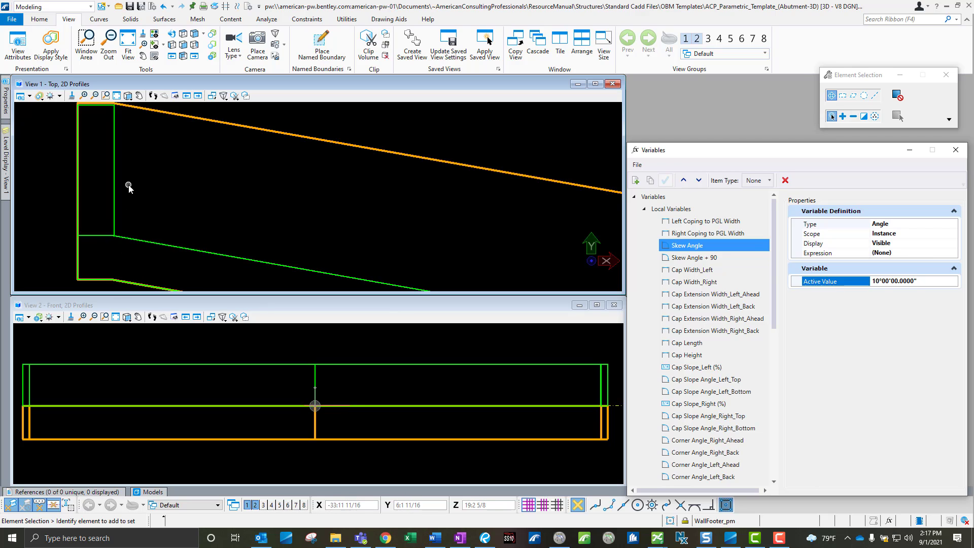
middle_drag(129, 185, 117, 205)
scroll(87, 165, down, 3)
scroll(87, 165, up, 3)
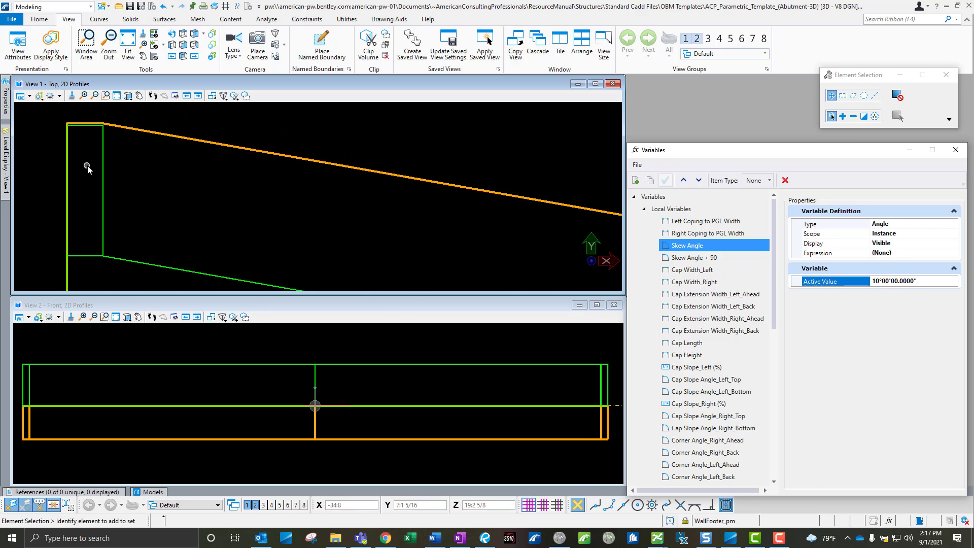
scroll(87, 165, down, 3)
middle_drag(87, 165, 114, 158)
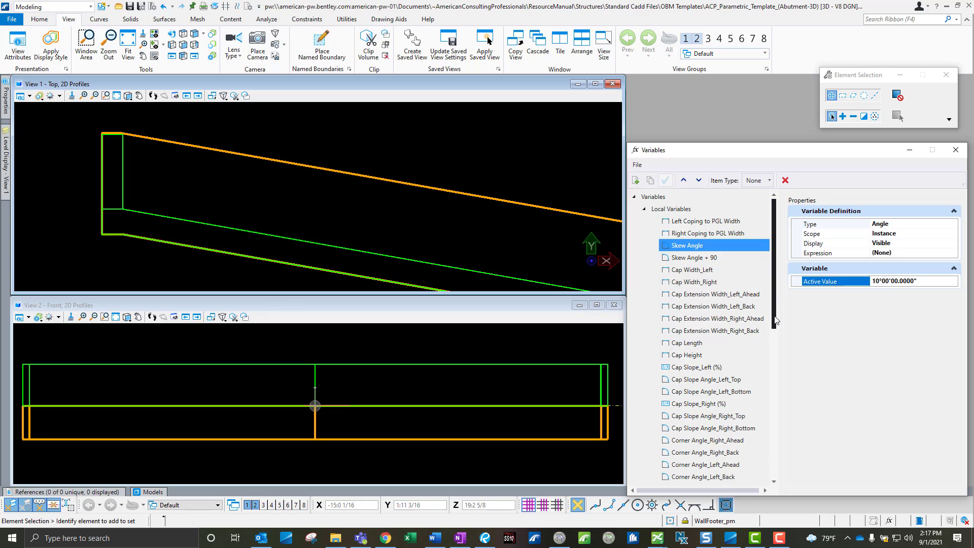
drag(775, 318, 776, 366)
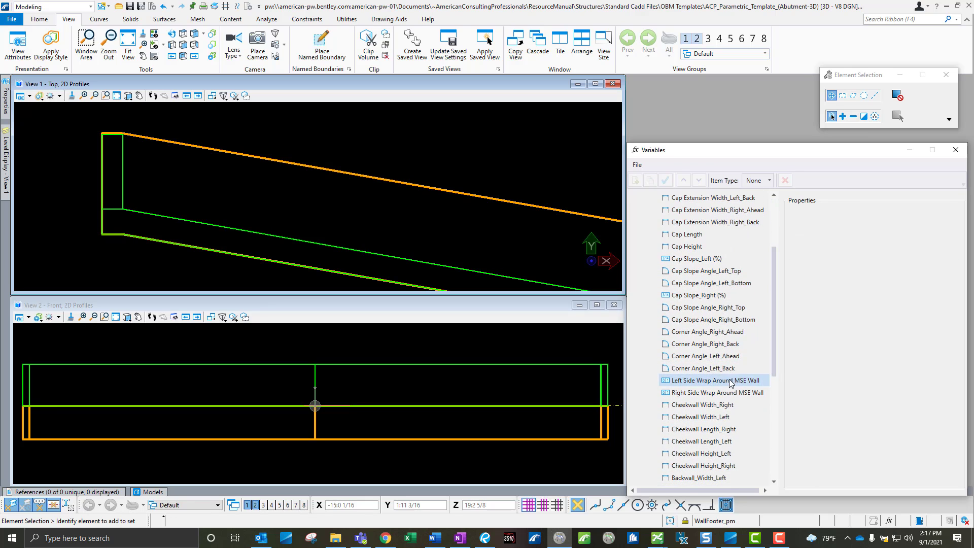
click(700, 381)
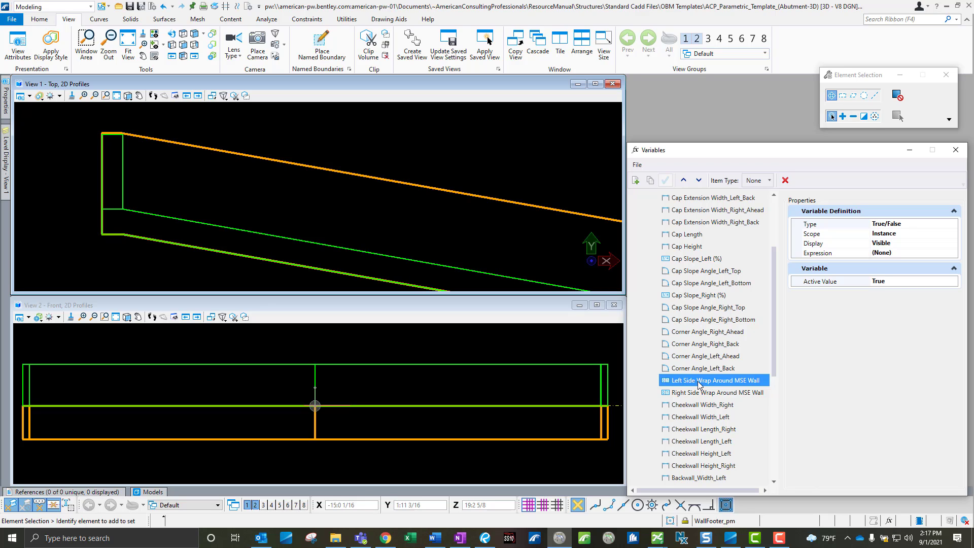
click(910, 281)
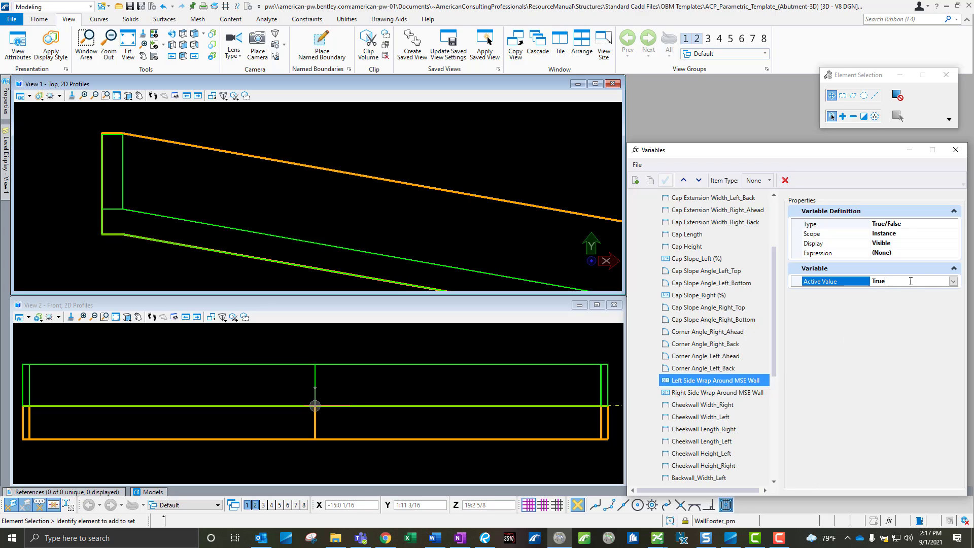
click(950, 281)
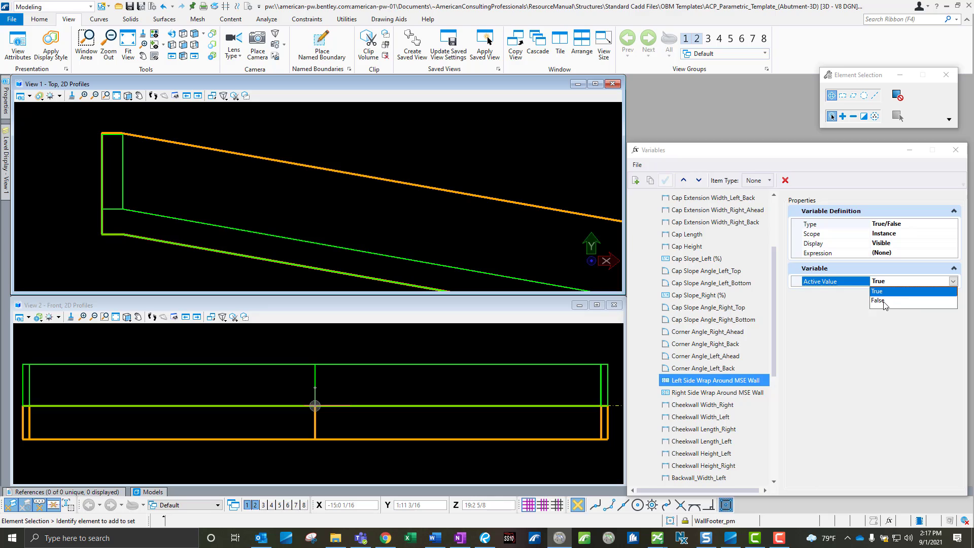
click(883, 301)
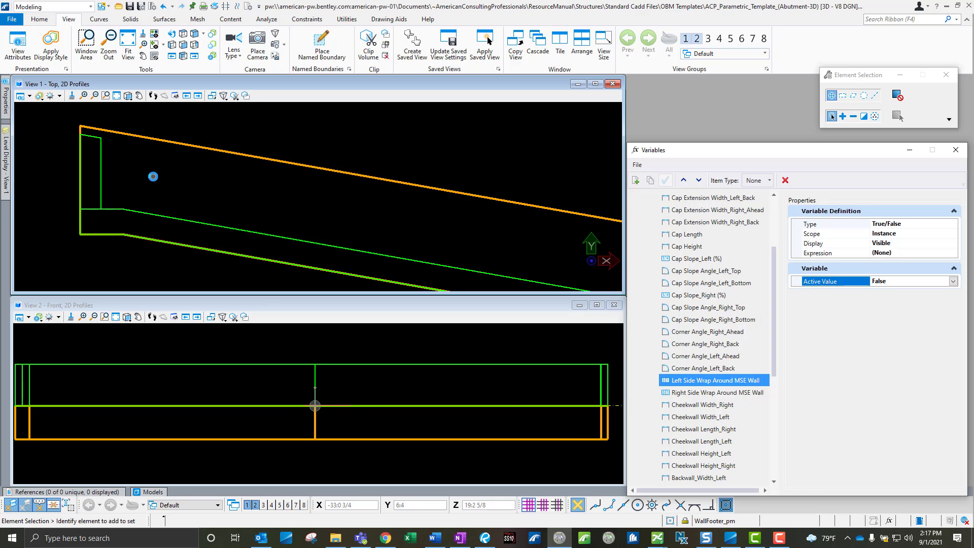
middle_drag(145, 163, 236, 183)
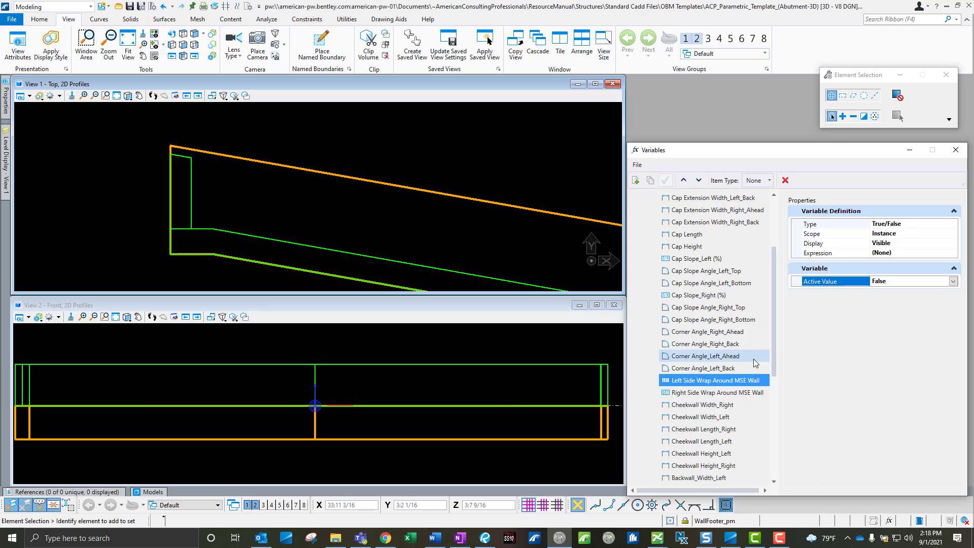
Step: Set the Backwall Slope_Left_Top (%) variable to 2
drag(773, 350, 770, 422)
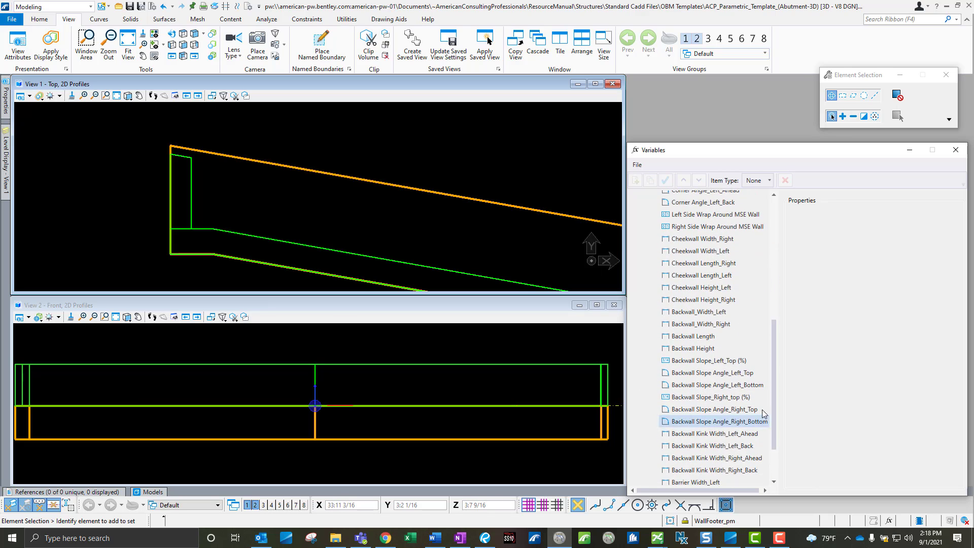
click(740, 361)
click(825, 280)
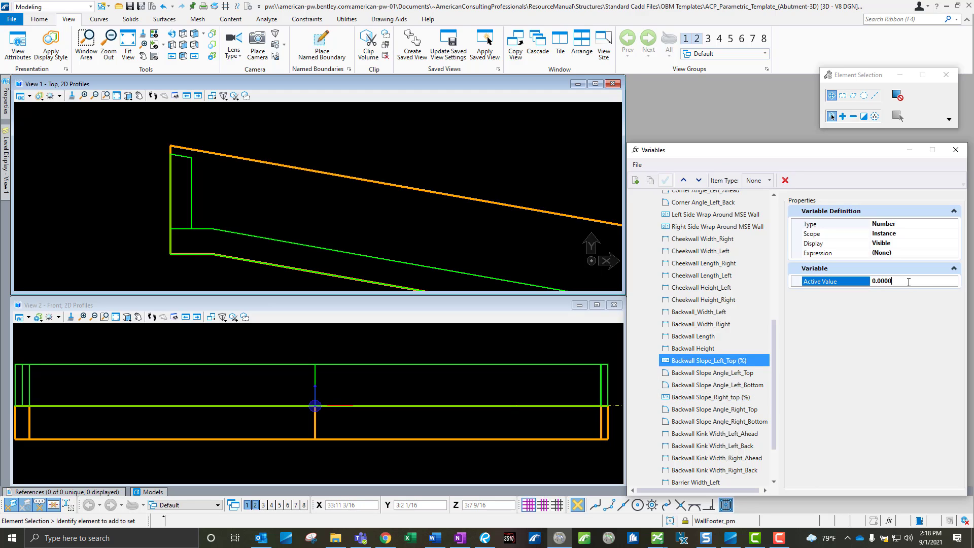
text(2)
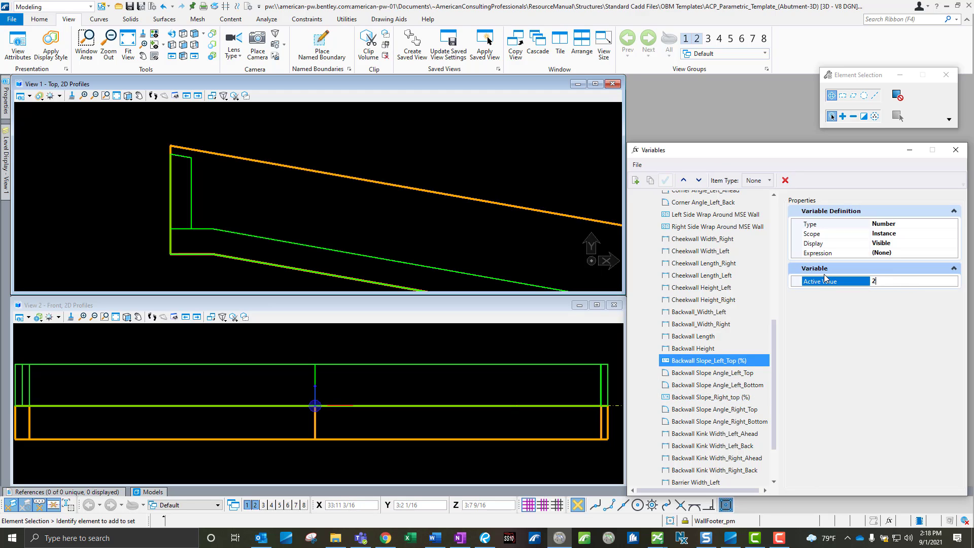
key(Return)
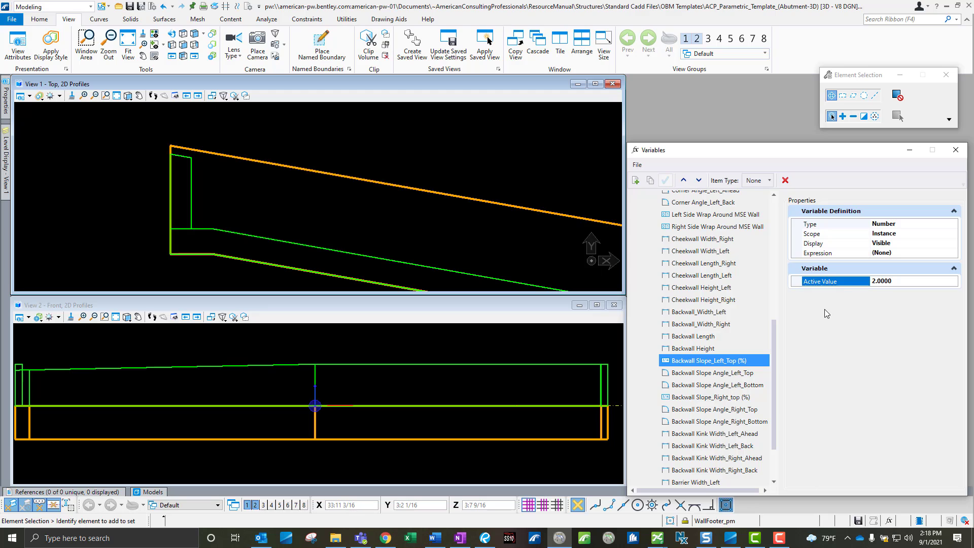
Step: Set the Backwall Slope_Right_top (%) variable to -2
click(746, 397)
click(818, 280)
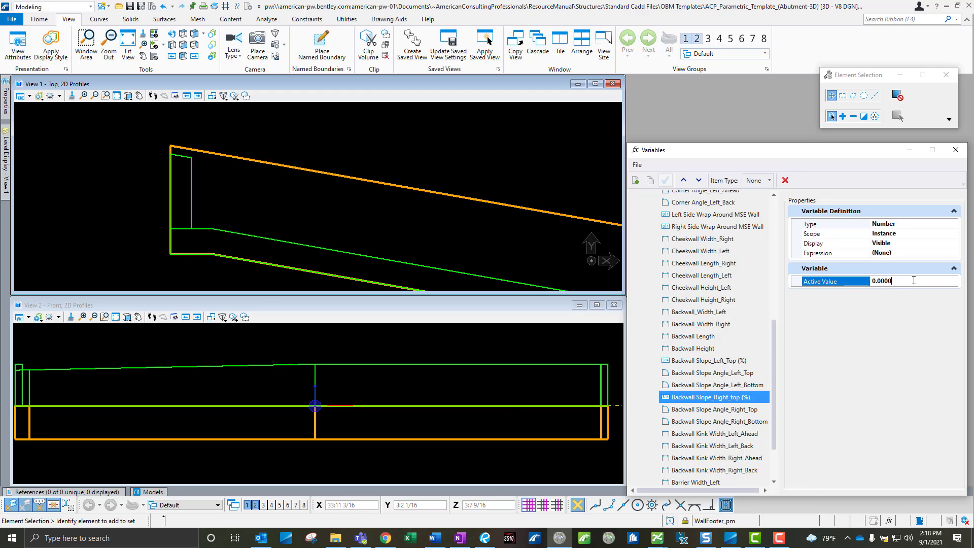
text(-2)
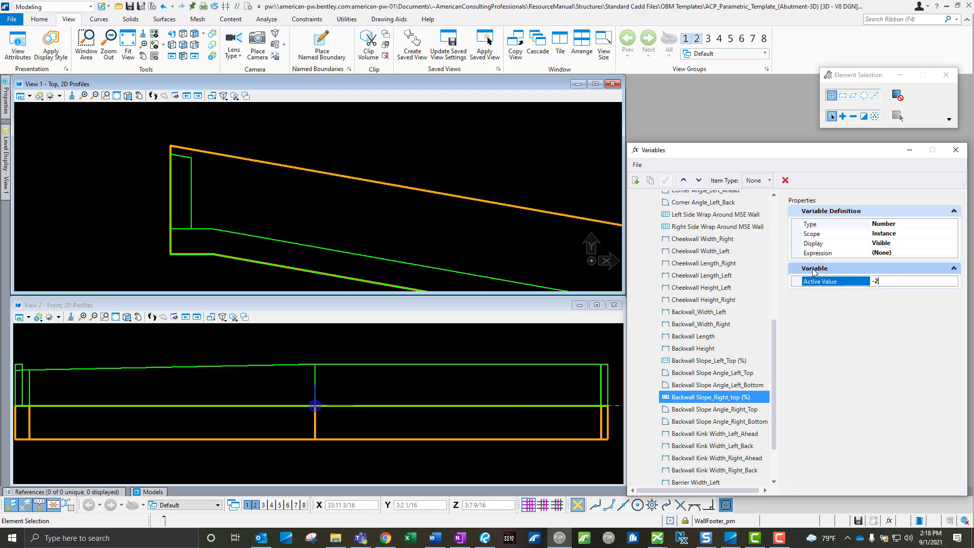
key(Return)
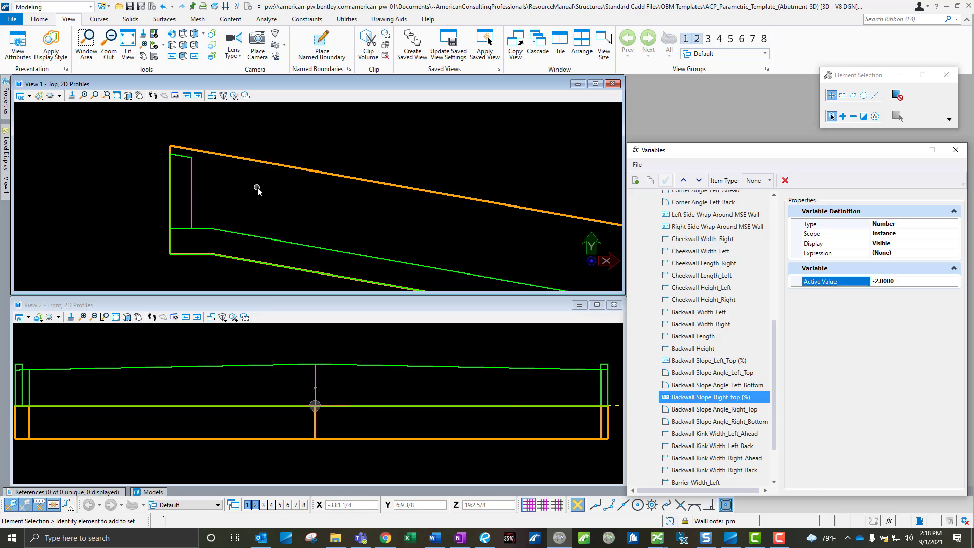
Step: Minimize the Front view and enlarge the Top view downward to fill the freed space
scroll(163, 169, down, 2)
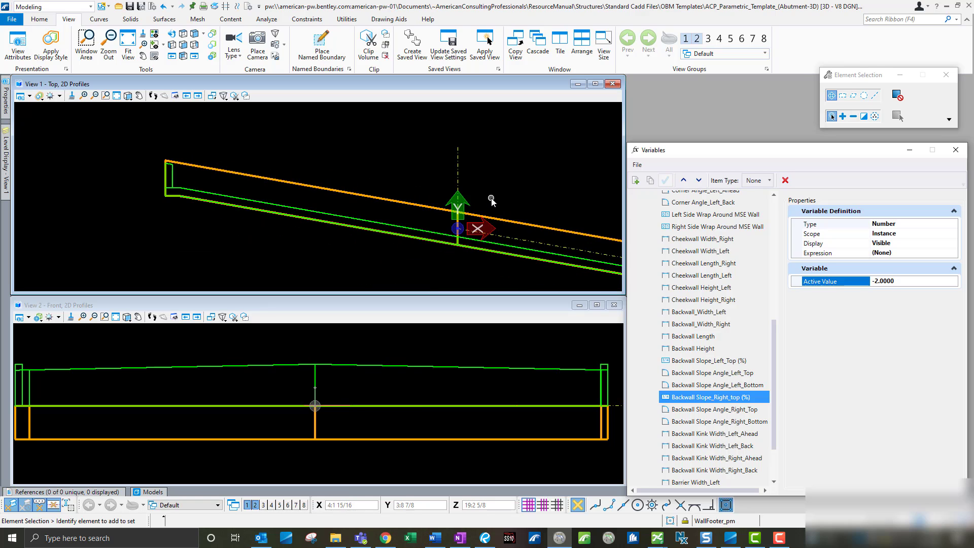
middle_drag(491, 197, 354, 162)
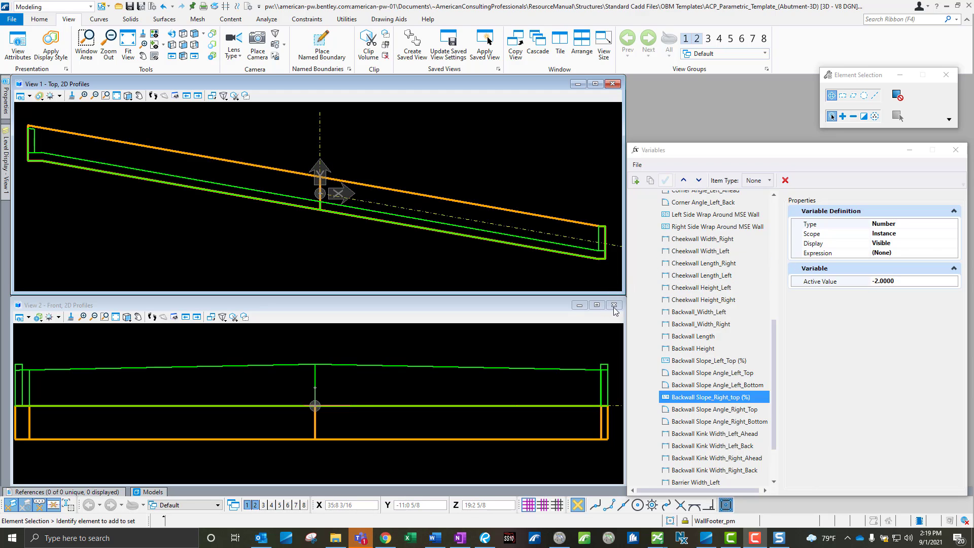
click(580, 306)
drag(586, 294, 584, 486)
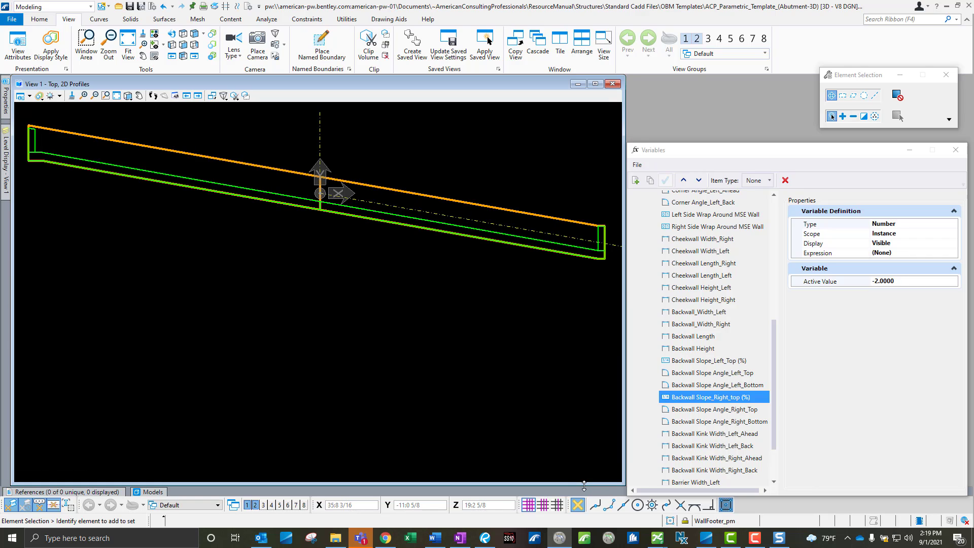
middle_drag(394, 232, 375, 299)
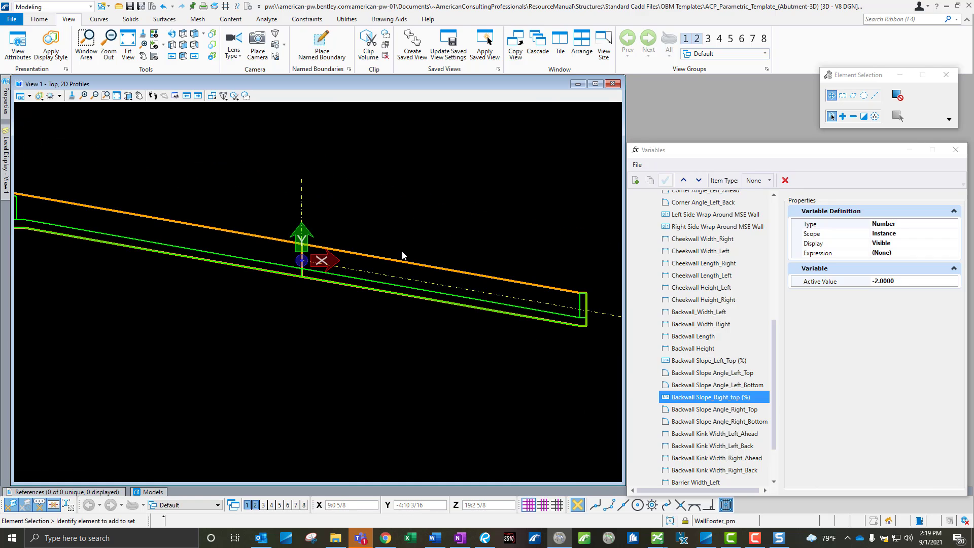
Step: Rotate View 1 from the top orientation to a 3D view of the abutment
shift+right_click(415, 221)
click(441, 205)
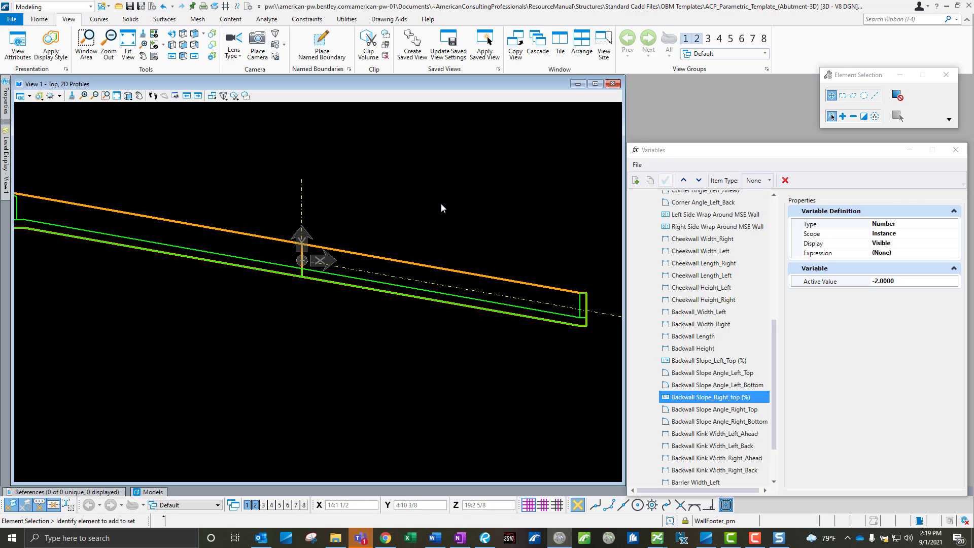
click(318, 291)
drag(365, 271, 263, 206)
drag(391, 318, 250, 214)
drag(307, 263, 219, 298)
right_click(219, 305)
Step: Examine how the cheekwalls, backwall and cap meet at both ends of the abutment in 3D
scroll(212, 388, up, 2)
scroll(212, 390, up, 2)
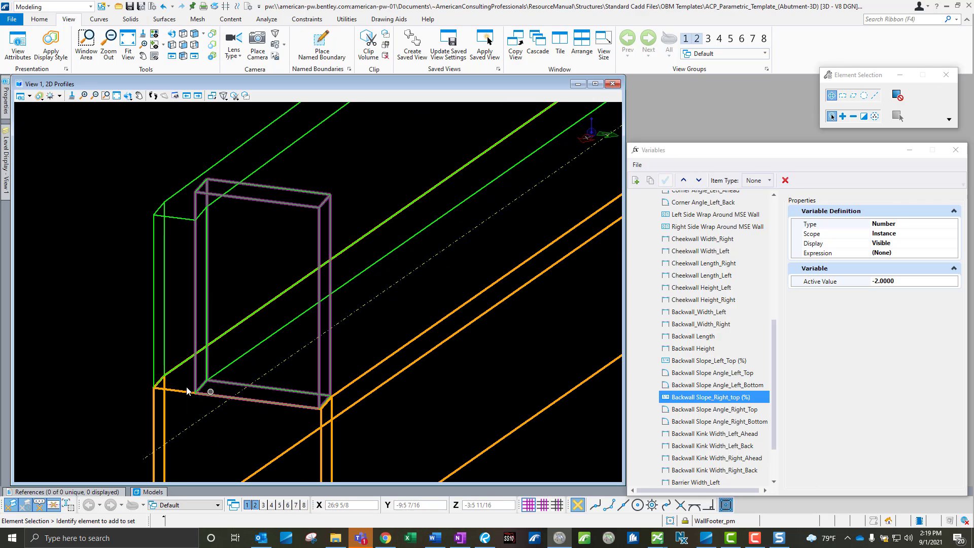
scroll(152, 402, down, 5)
scroll(306, 303, up, 5)
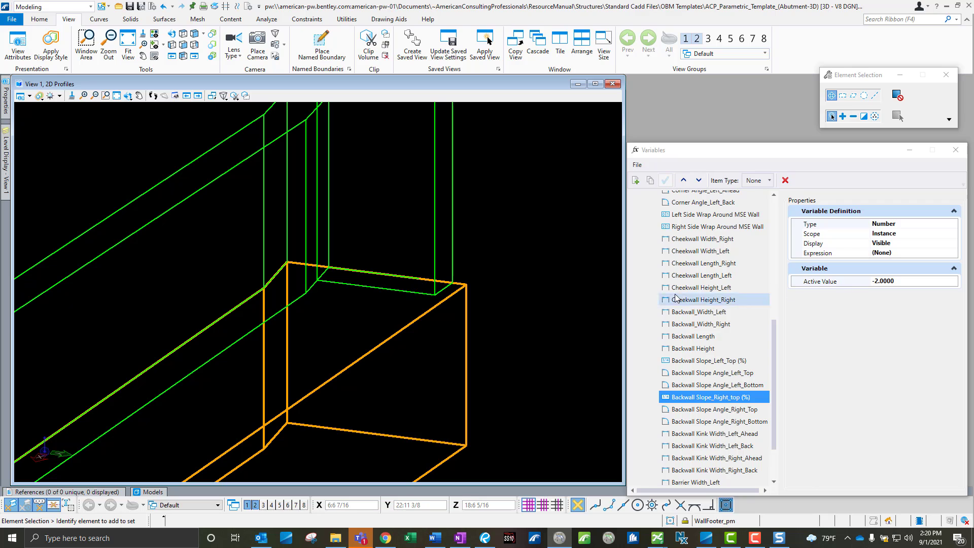
scroll(493, 243, down, 3)
scroll(493, 242, down, 3)
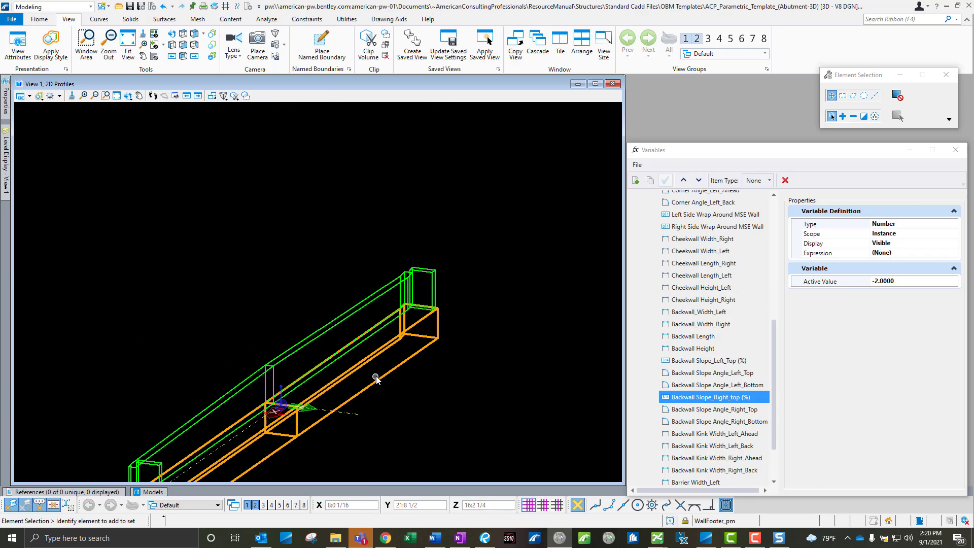
Step: Set View 1's display style to Illustration with Ignore Lighting and show the near end of the abutment closer
click(40, 96)
mouse_move(74, 151)
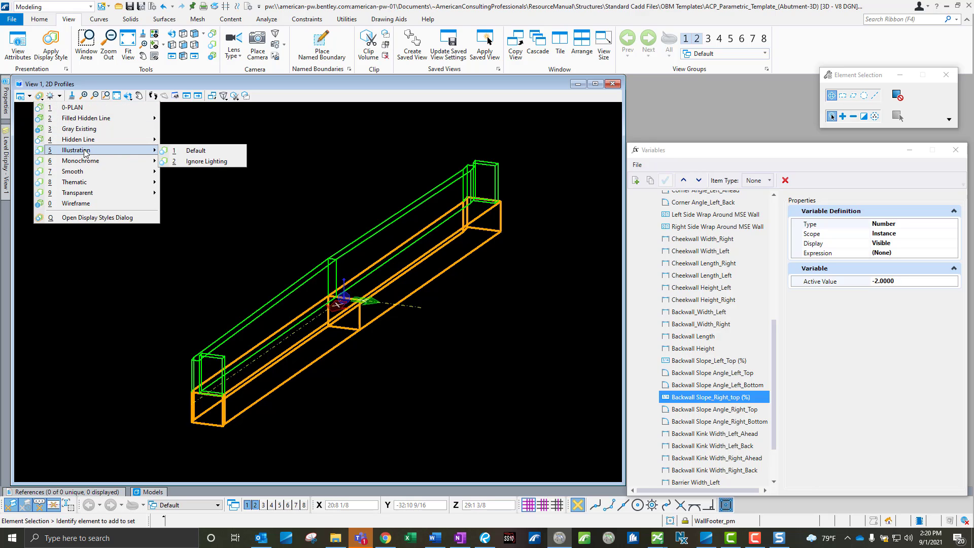
click(198, 163)
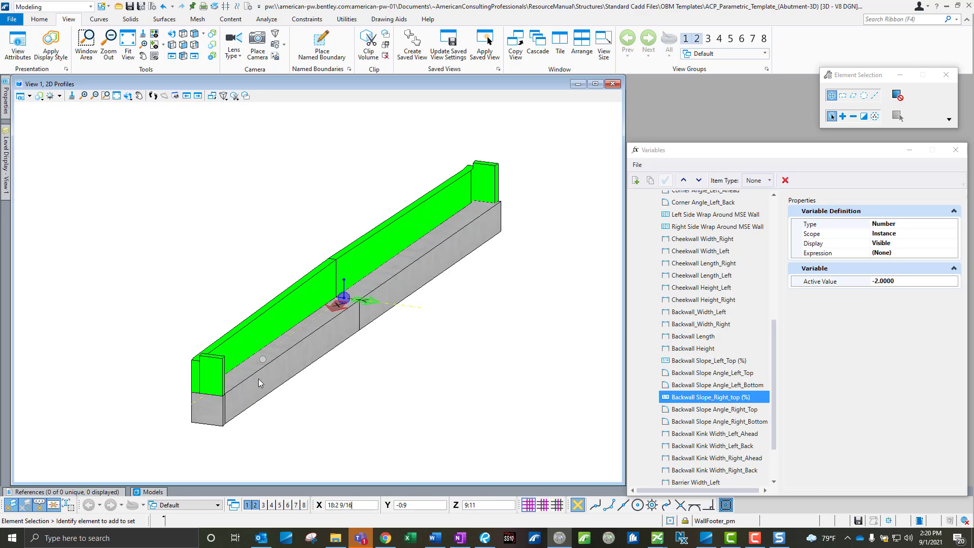
scroll(251, 419, up, 2)
middle_drag(268, 391, 257, 424)
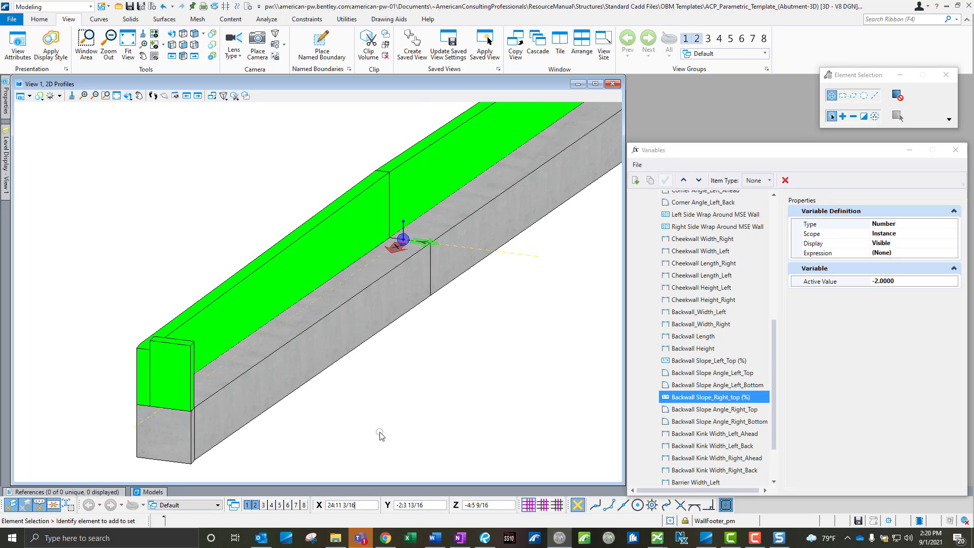
Step: Rotate View 1 to show the full length of the abutment in 3D
shift+right_click(214, 196)
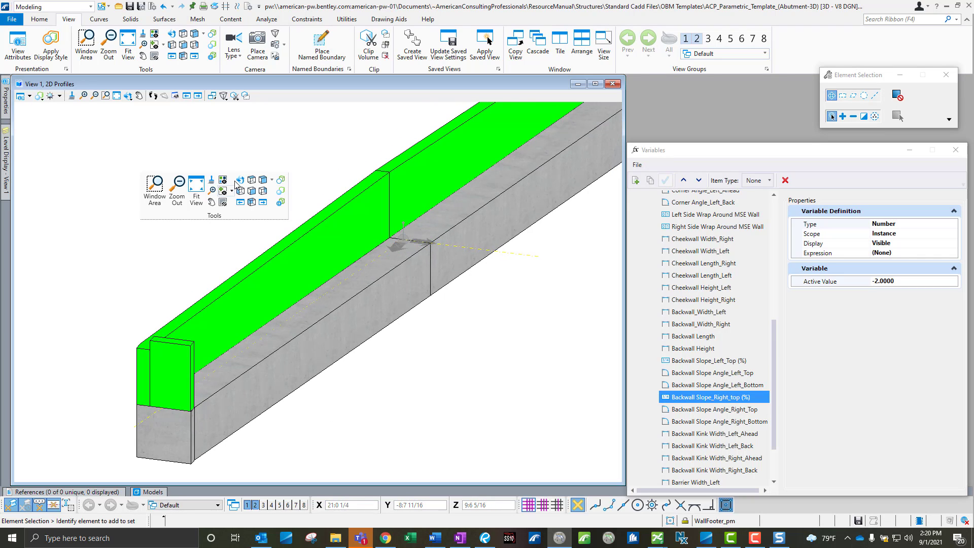
click(239, 181)
drag(218, 348, 387, 276)
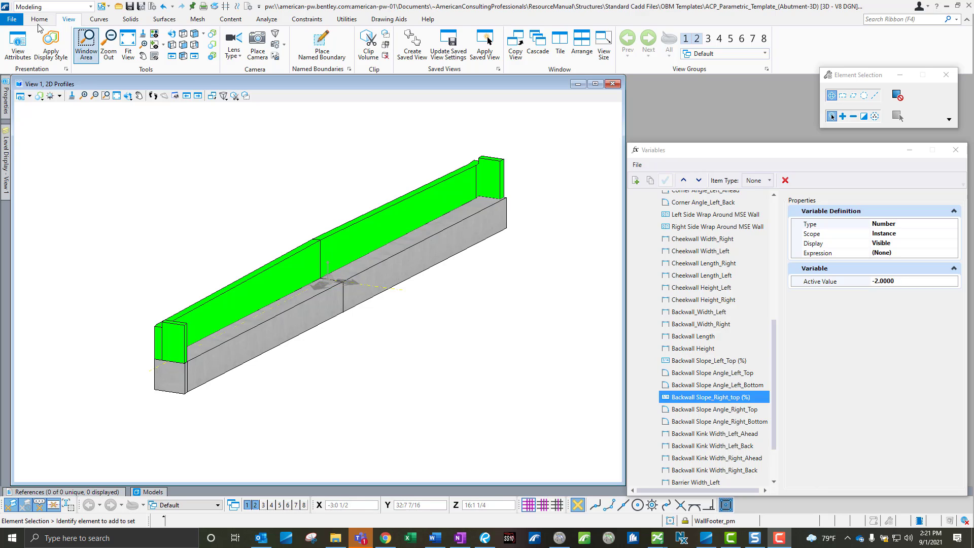
Step: Open the Pier_Typical.dgn file and show the pier cap in the front view of View 1
click(12, 20)
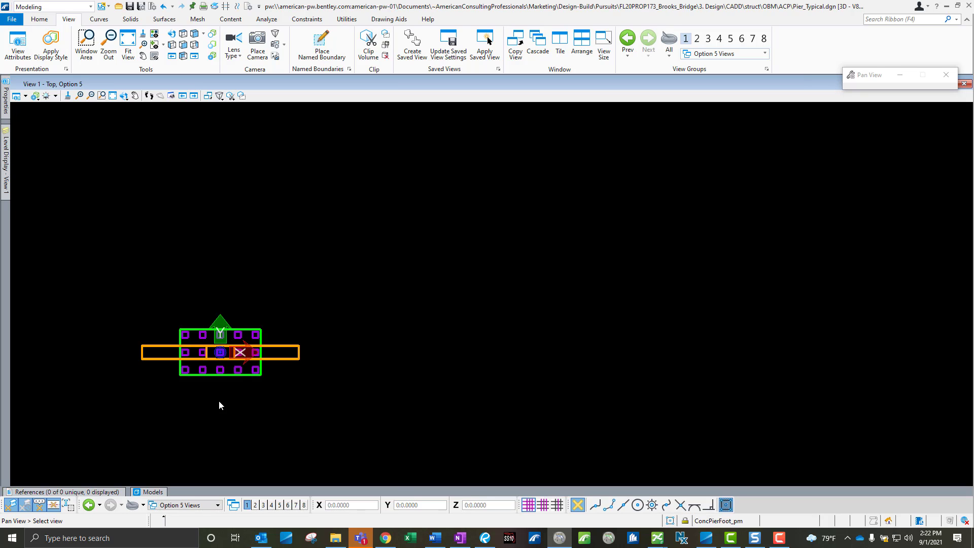
middle_drag(219, 401, 338, 379)
shift+right_click(344, 380)
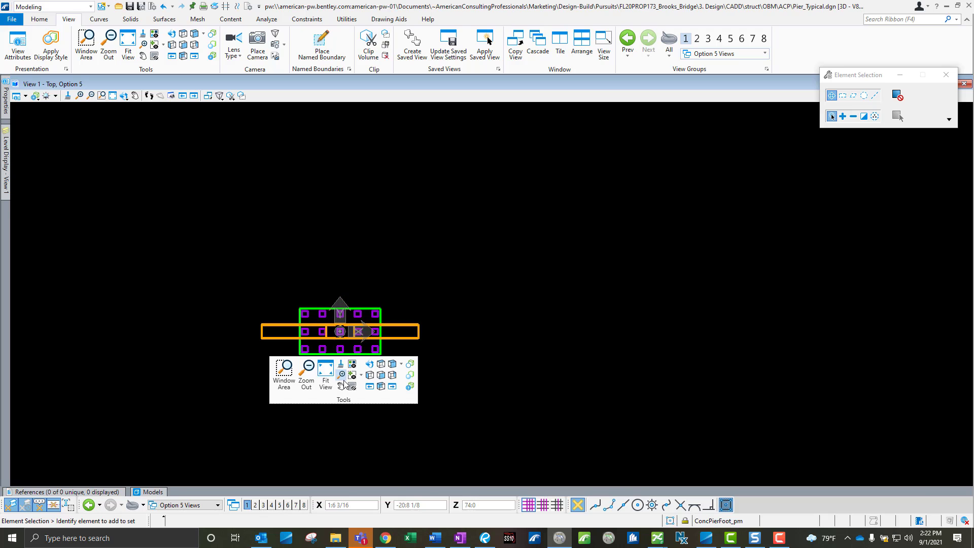
click(380, 374)
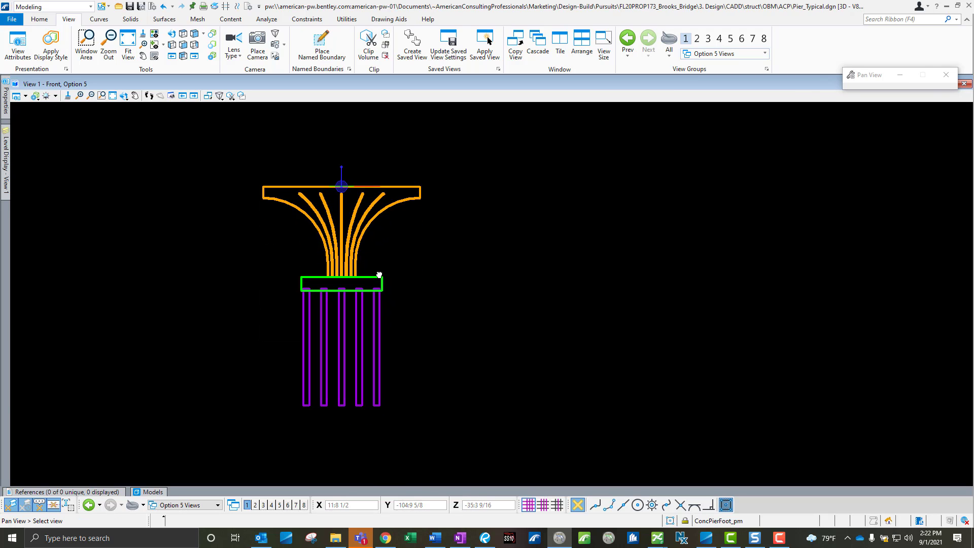
middle_drag(380, 276, 435, 311)
scroll(402, 260, up, 5)
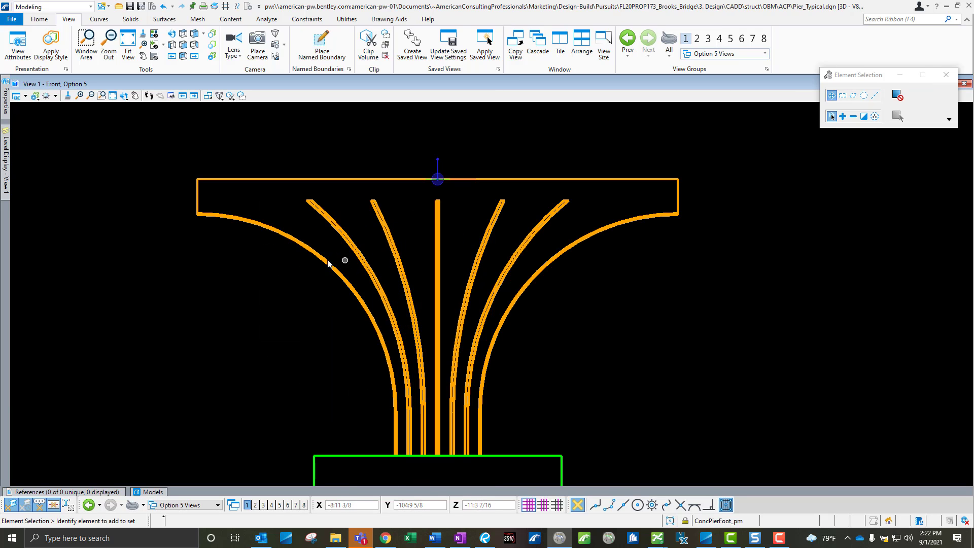
scroll(229, 222, up, 3)
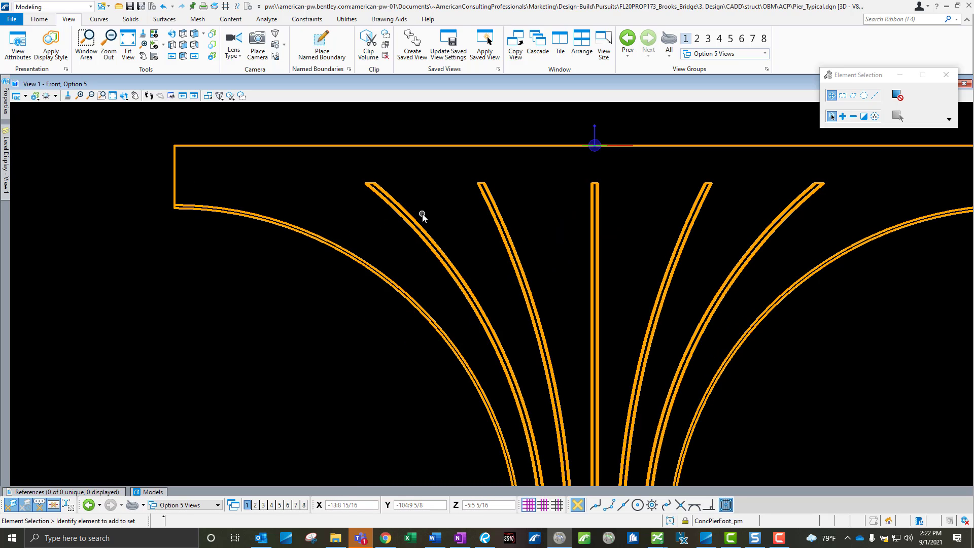
Step: Set View 1's display style to Illustration with the Modeling variant
click(35, 96)
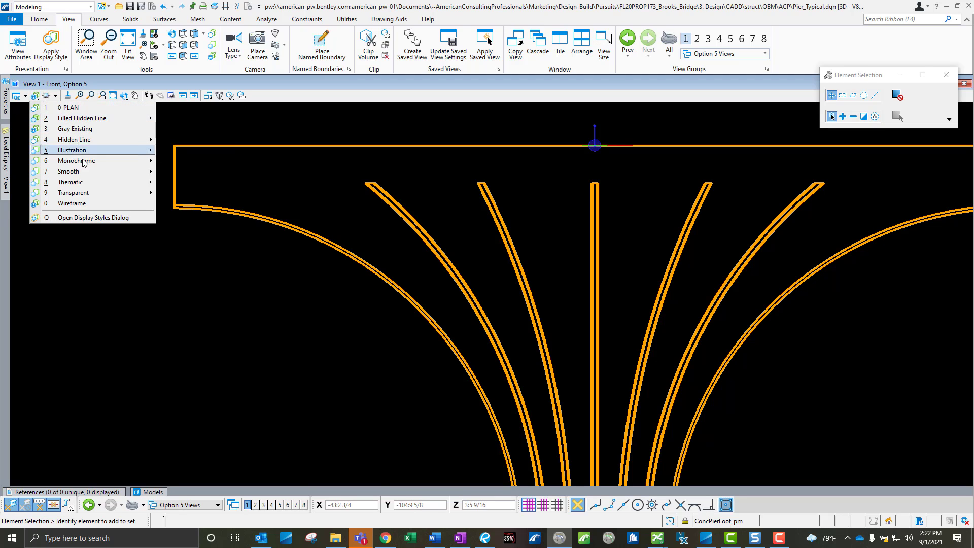
mouse_move(120, 150)
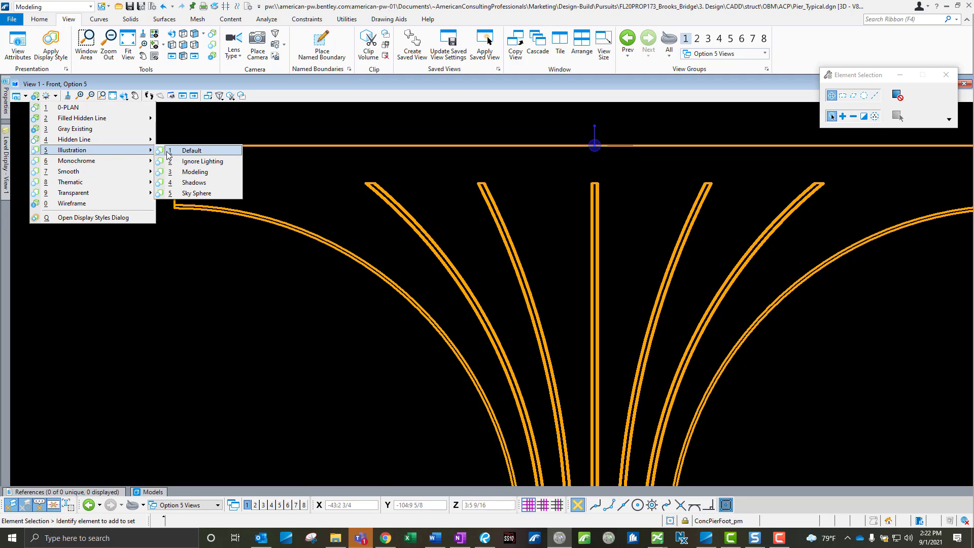
click(203, 171)
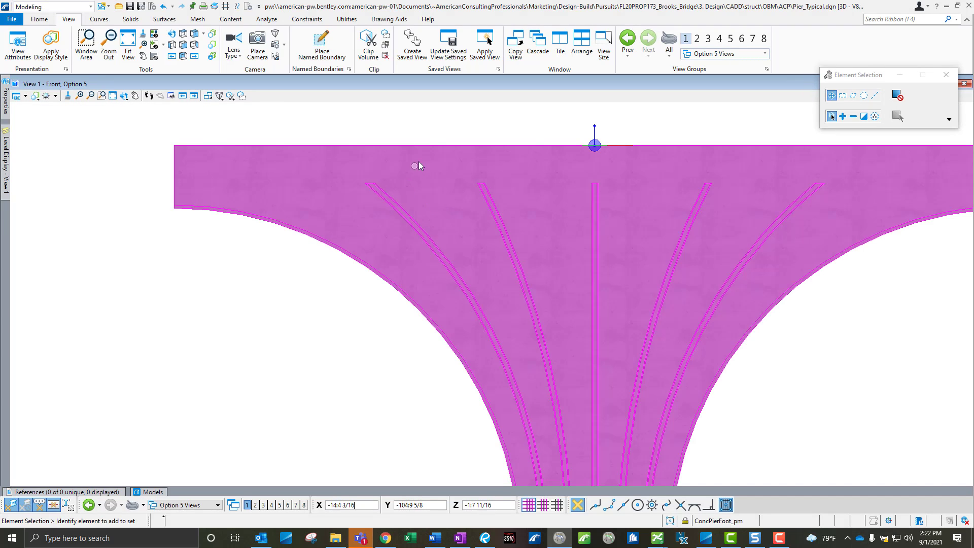
Step: Rotate View 1 from the front orientation to a 3D view of the pier's grooved face
scroll(413, 159, up, 5)
key(w)
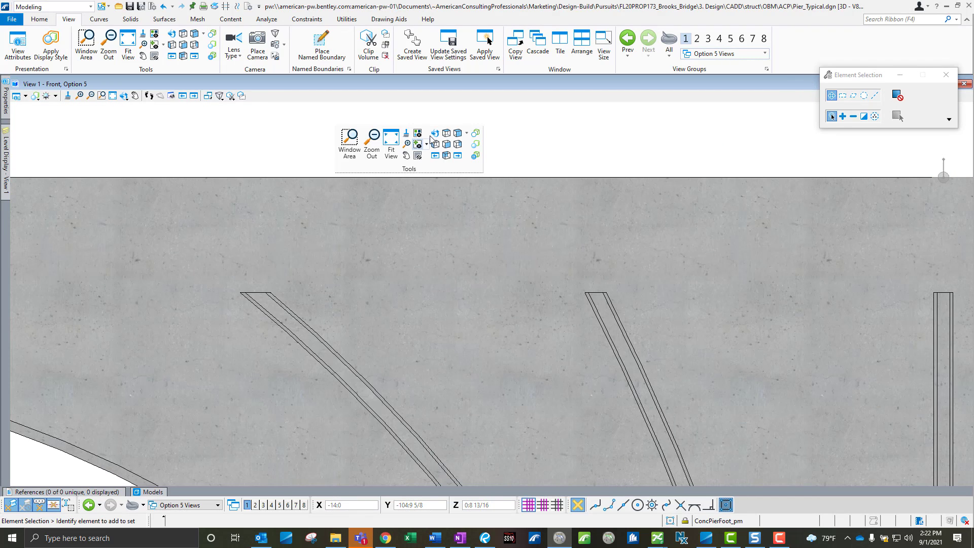
click(434, 134)
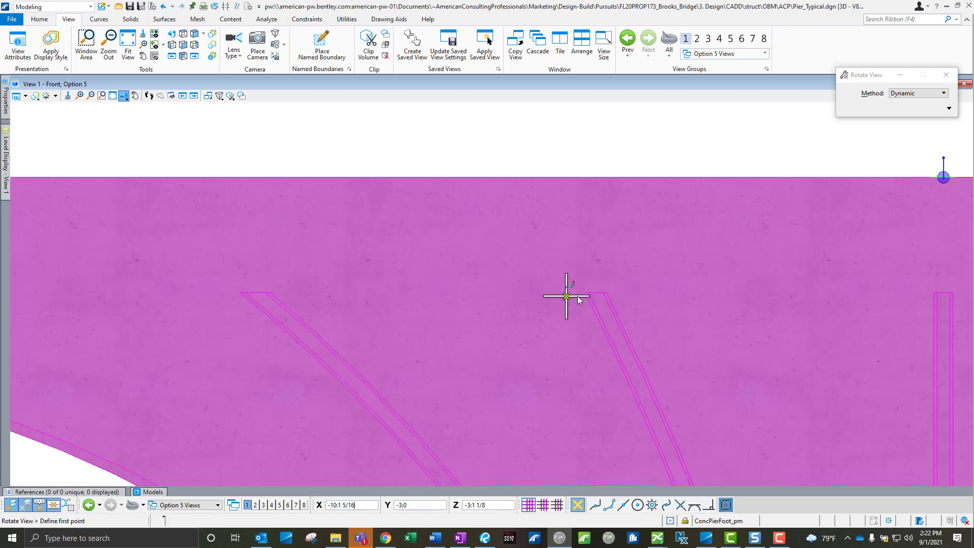
click(566, 297)
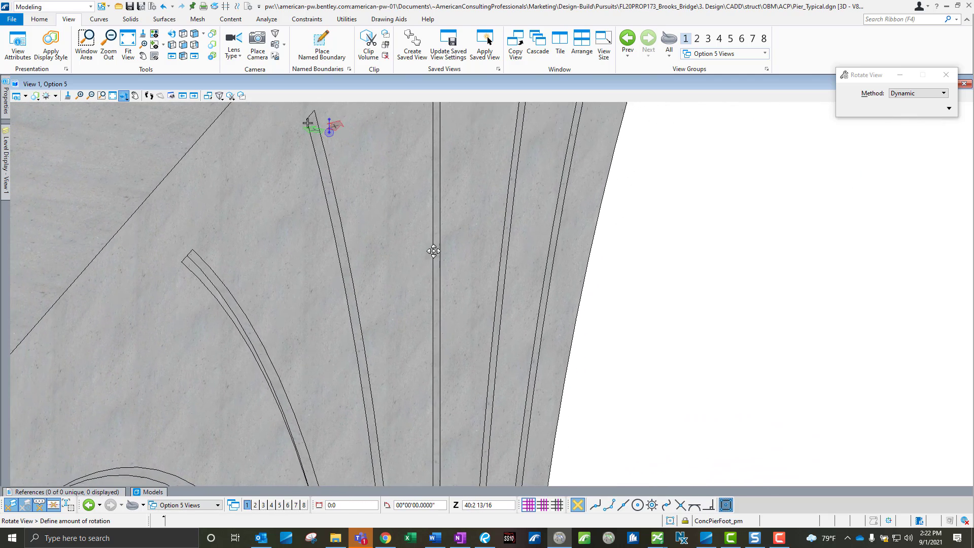
click(384, 287)
Step: Examine the vertical grooves and corners where the pier column meets the footing, and the curved underside of the cap
scroll(316, 302, down, 3)
middle_drag(319, 322, 319, 195)
click(332, 307)
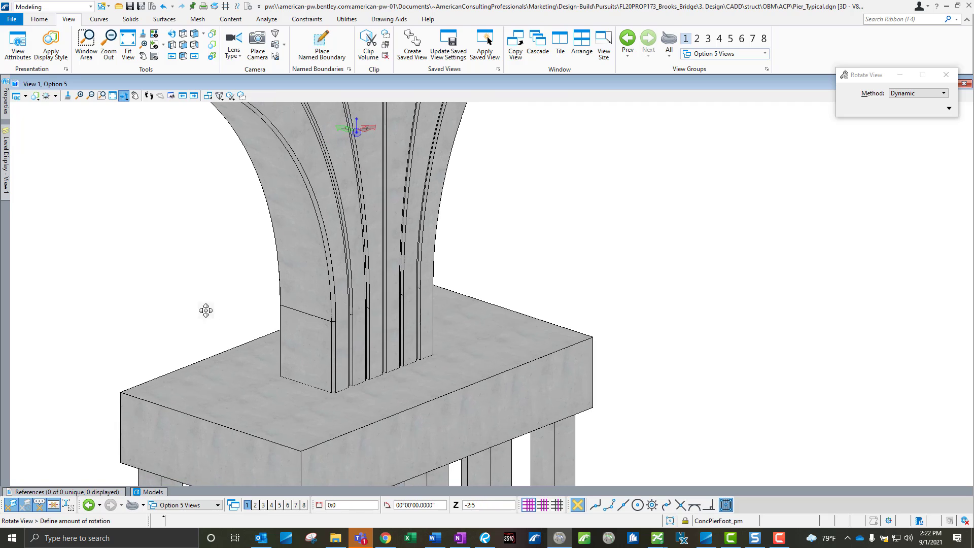
click(109, 308)
right_click(109, 309)
scroll(370, 399, up, 8)
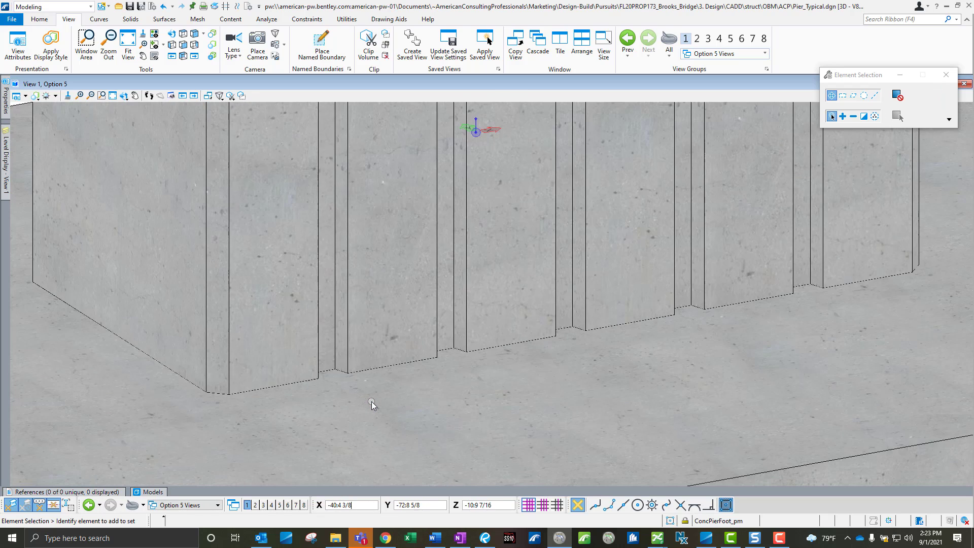
scroll(370, 399, down, 10)
scroll(279, 237, up, 2)
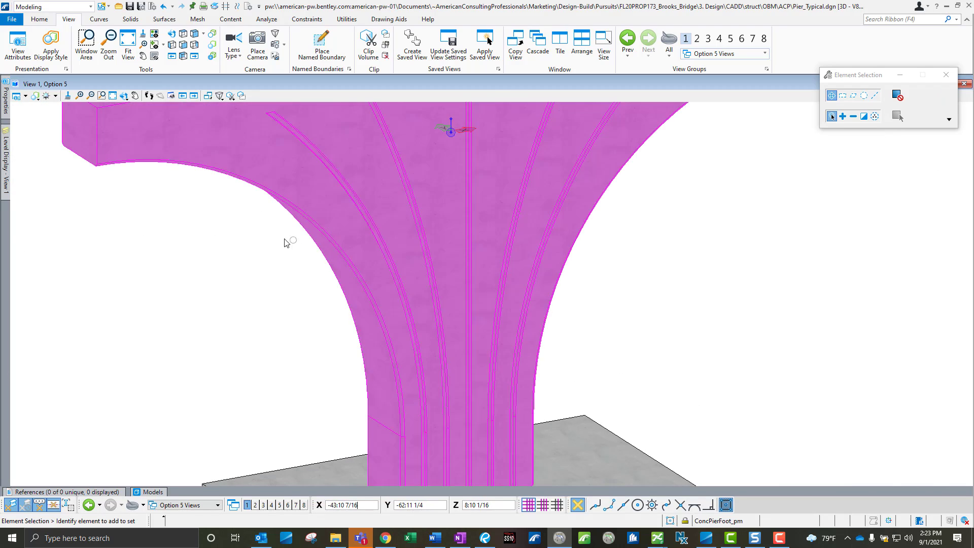
Step: Return View 1 to the front orientation and set its display style to Wireframe
shift+right_click(240, 255)
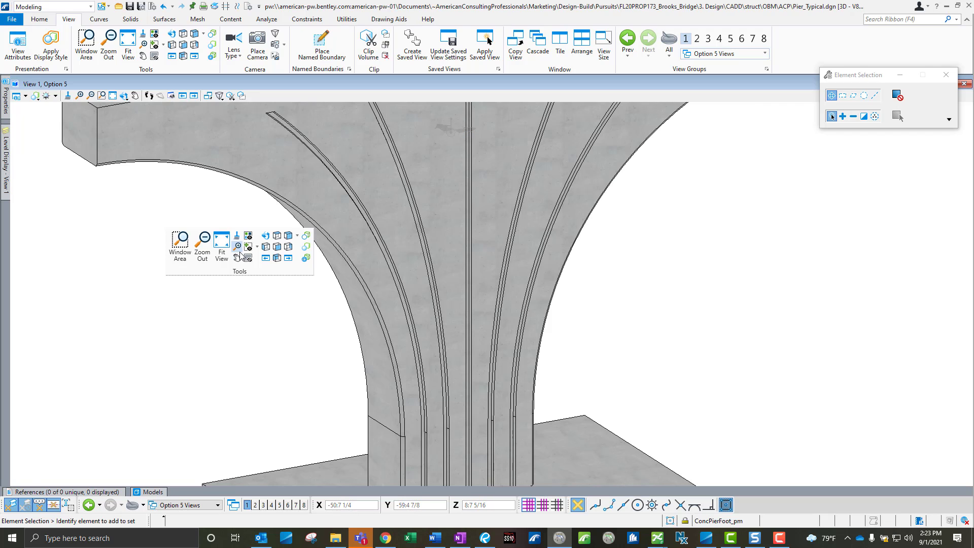
click(240, 255)
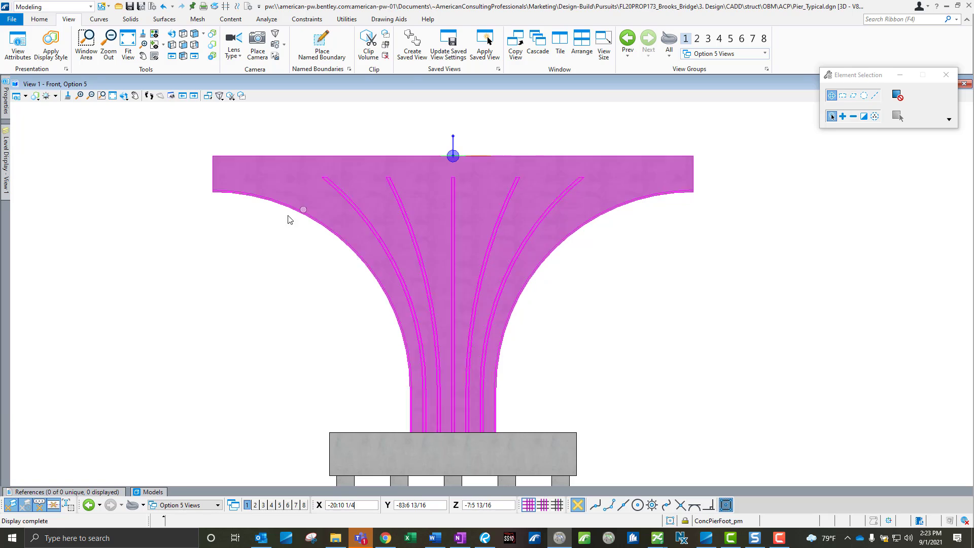
click(35, 95)
click(74, 203)
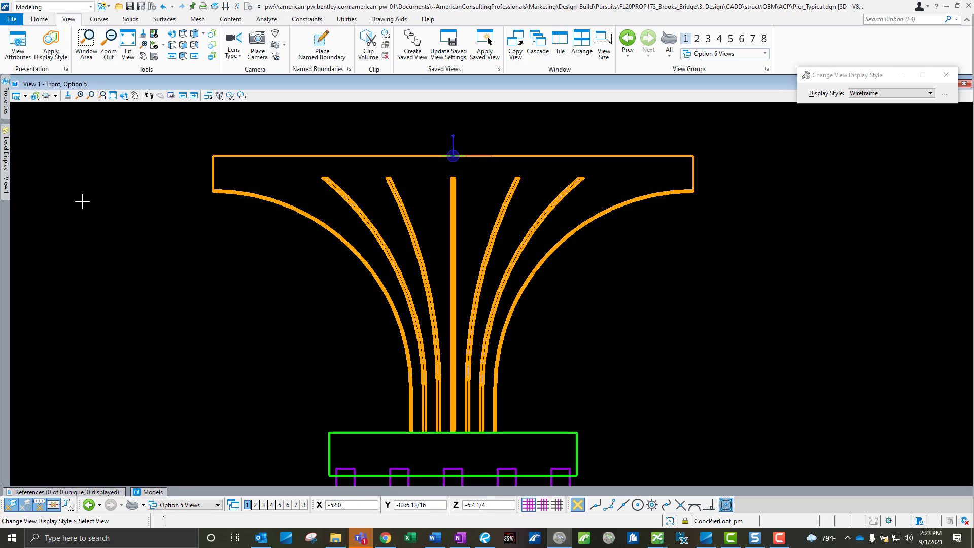
scroll(315, 239, down, 3)
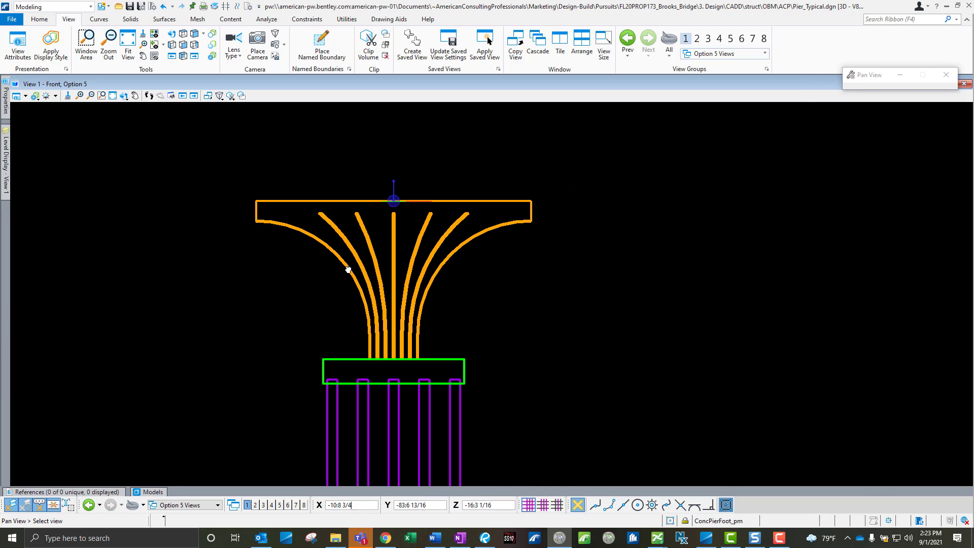
Step: Open the Variables dialog to list the pier's local variables
click(89, 7)
click(301, 24)
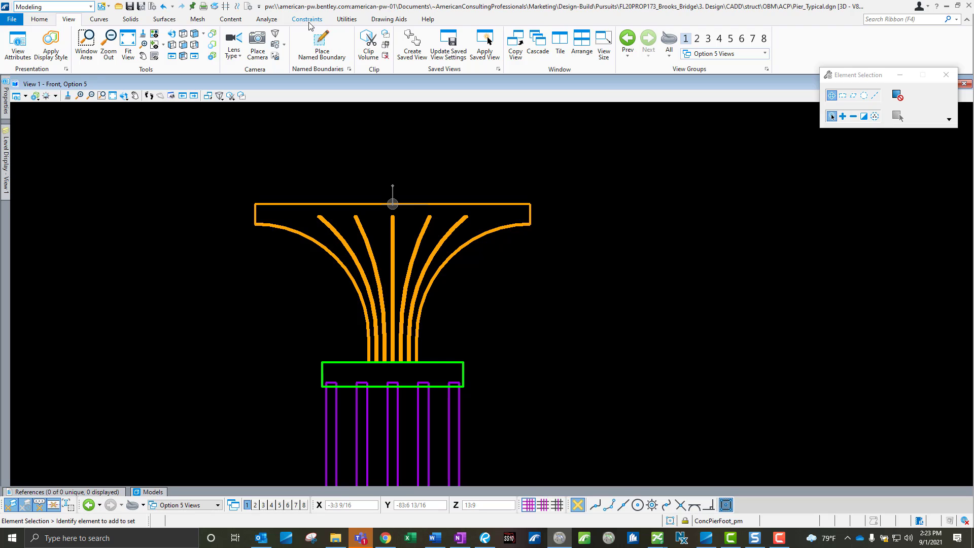
click(306, 20)
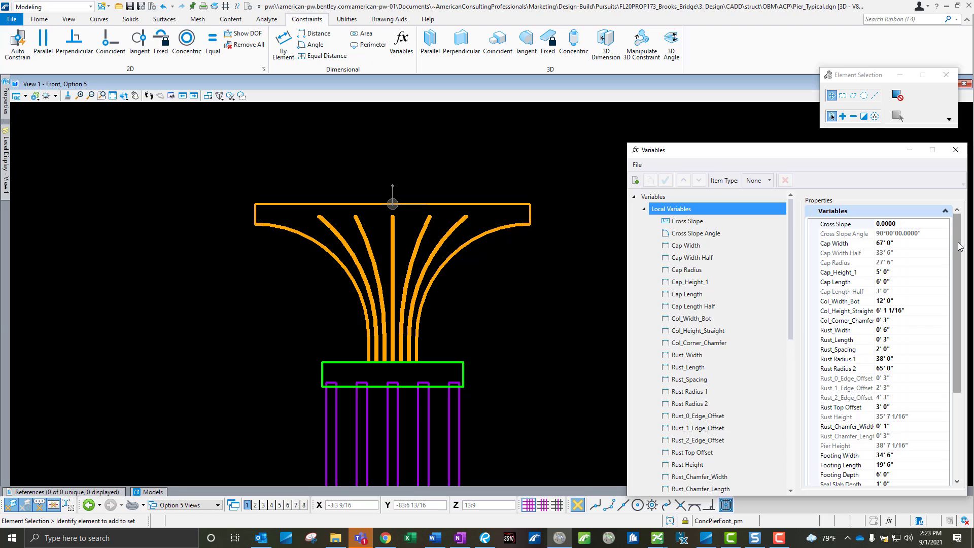
Step: Set the Cap Width variable to 60' 0" and undo the change
click(906, 242)
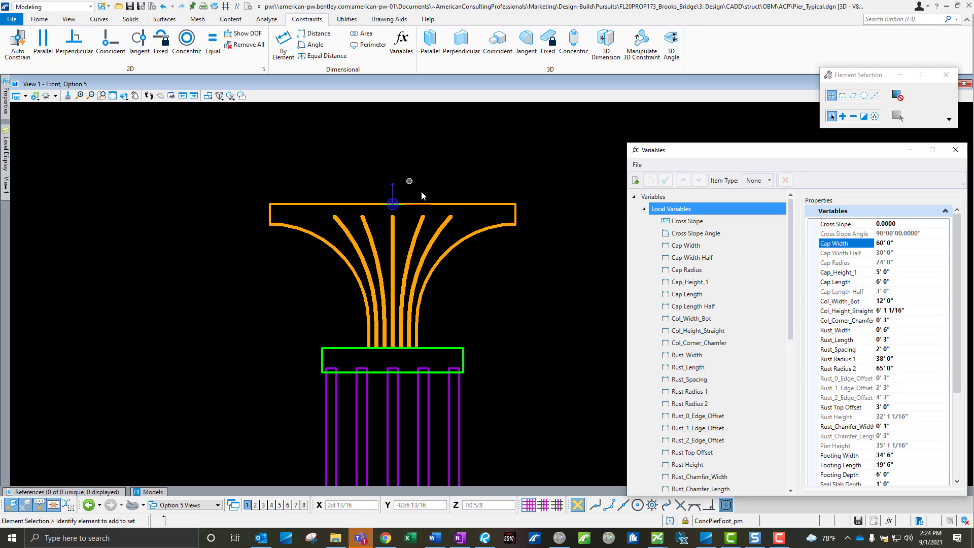
click(164, 9)
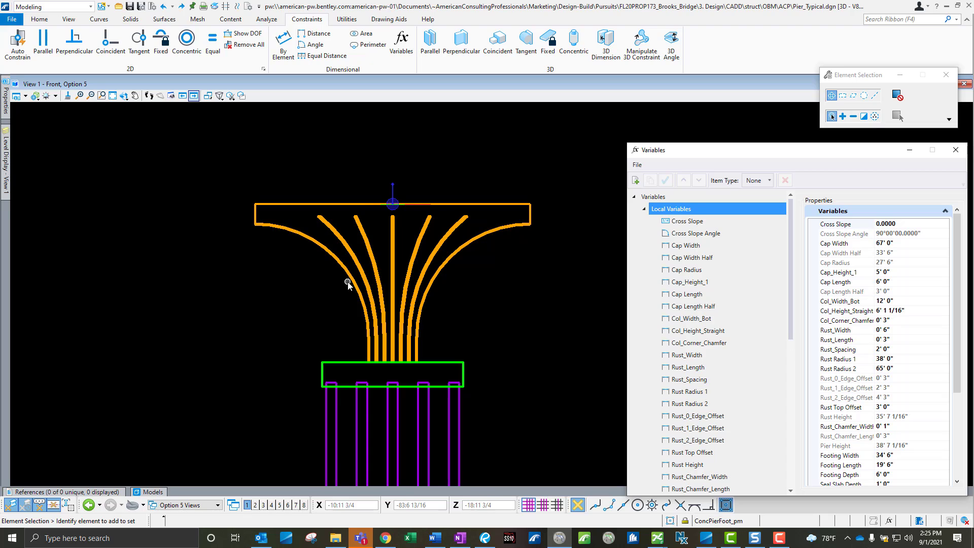
Step: Inspect the definition and expression of the Cap Radius variable
click(365, 287)
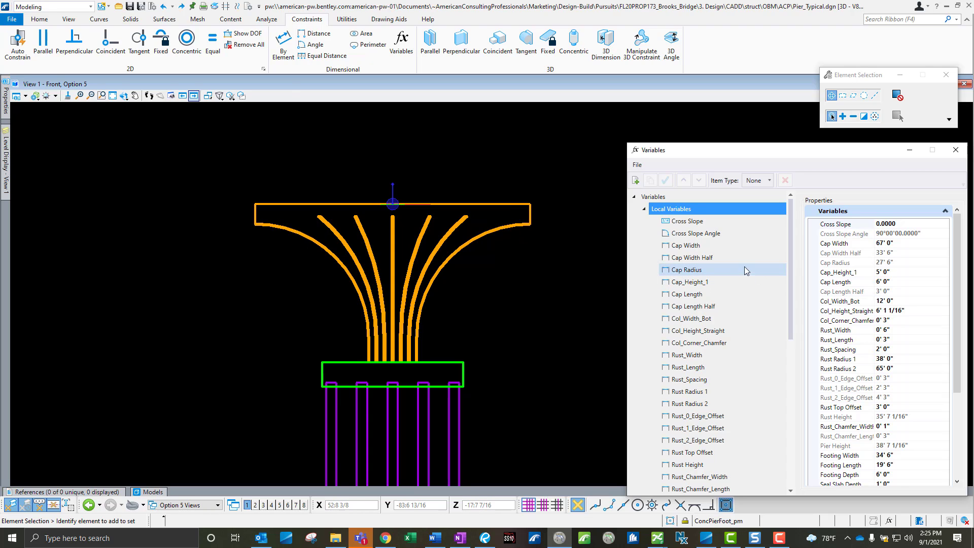
click(720, 269)
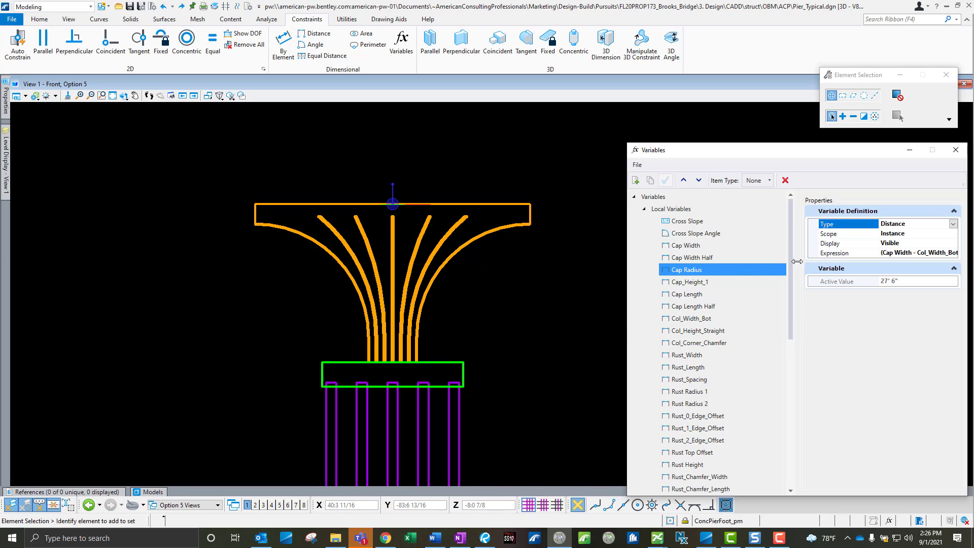
drag(790, 259, 771, 272)
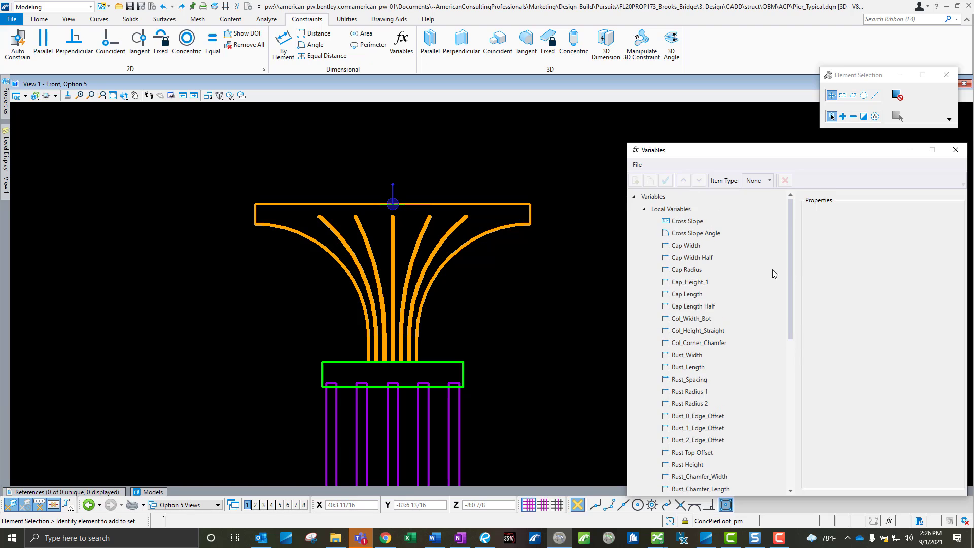
Step: Set the active value of the Col_Width_Bot variable to 14' 0"
click(708, 319)
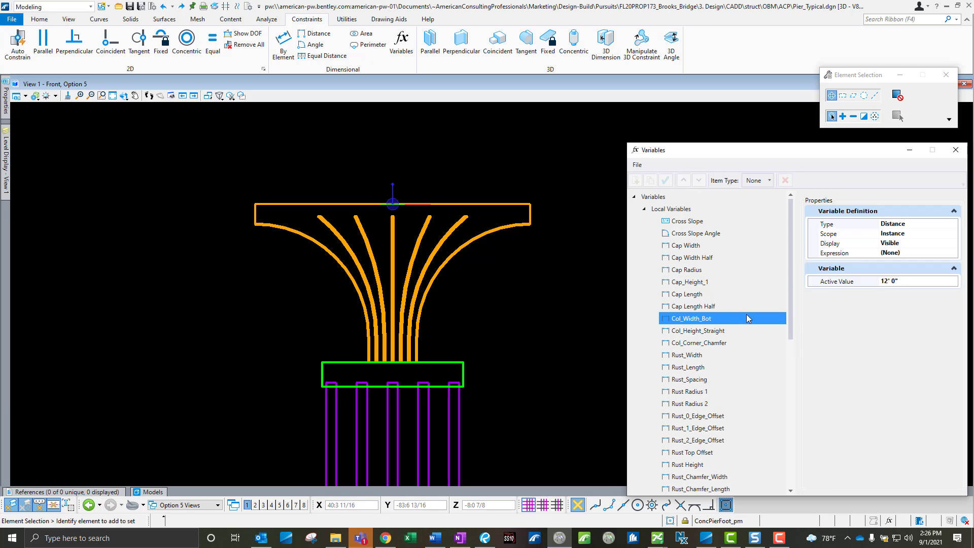
click(905, 282)
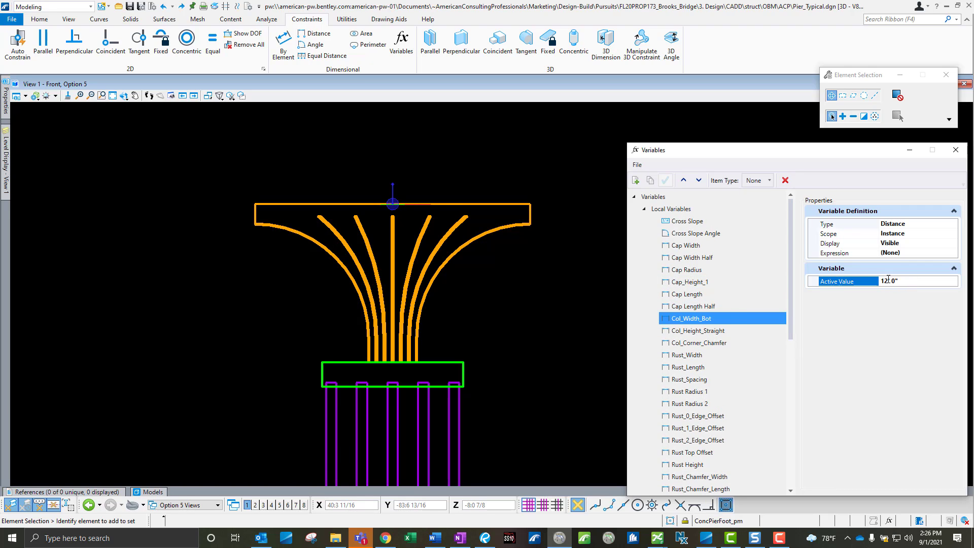
double_click(888, 279)
text(14)
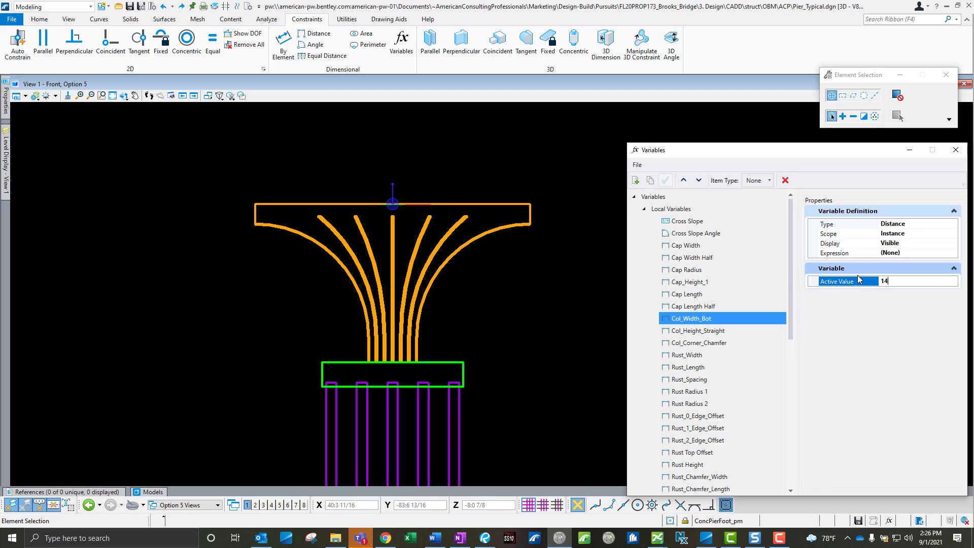
key(Return)
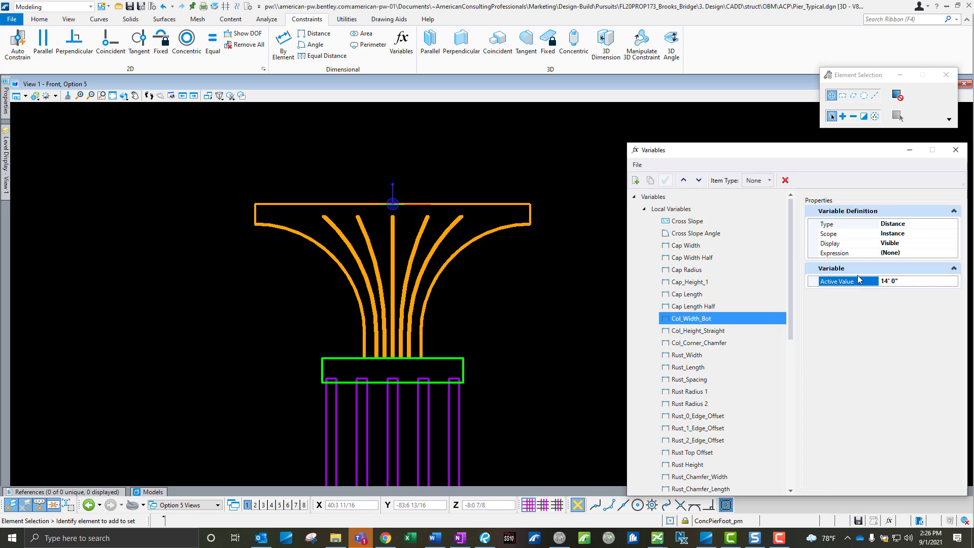
Step: Measure the column's bottom width between its two outer edges where it meets the top of the footing
scroll(413, 354, up, 5)
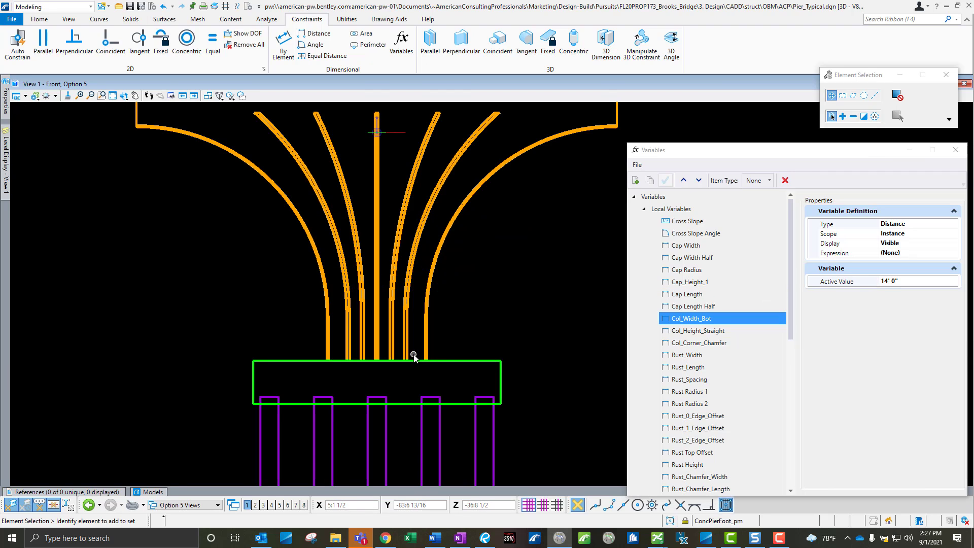
key(F5)
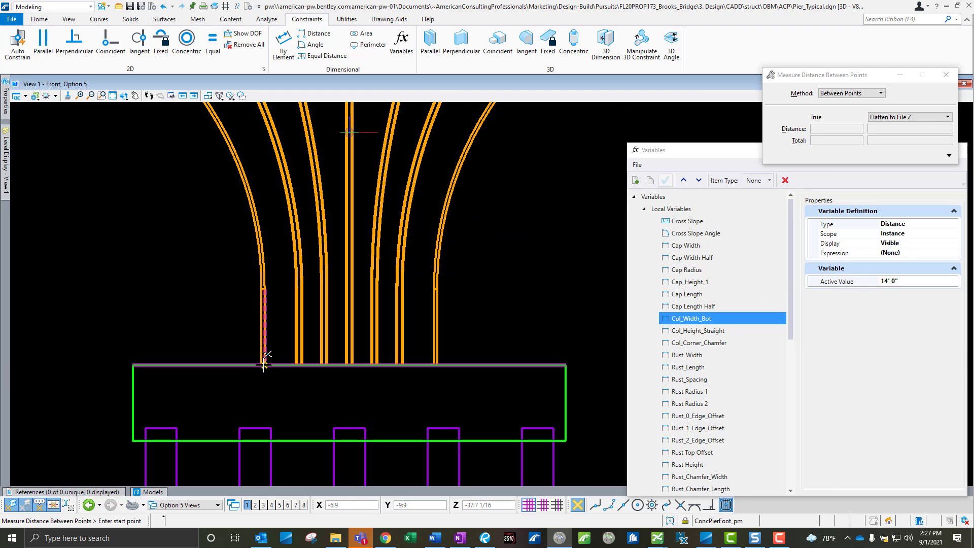
scroll(262, 365, up, 4)
click(261, 365)
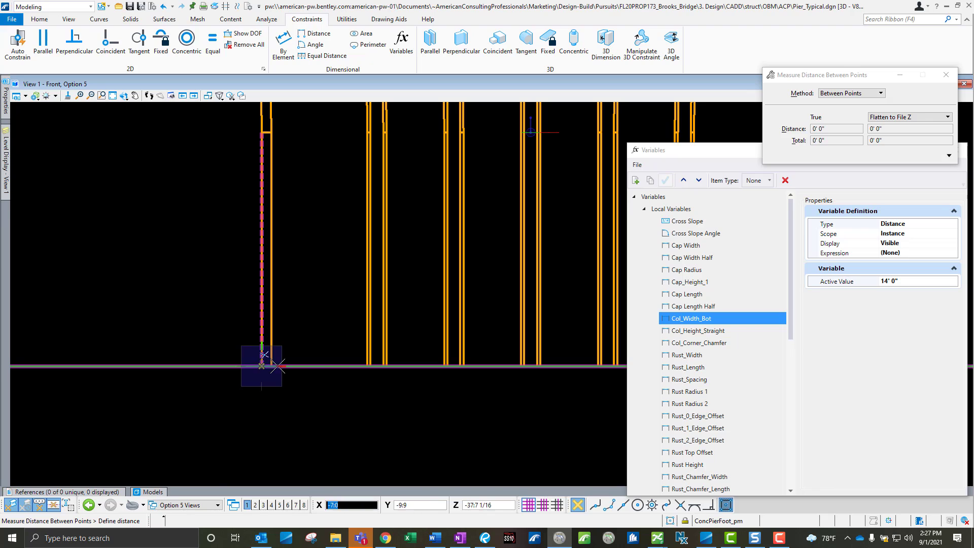
scroll(461, 374, down, 4)
scroll(477, 374, up, 6)
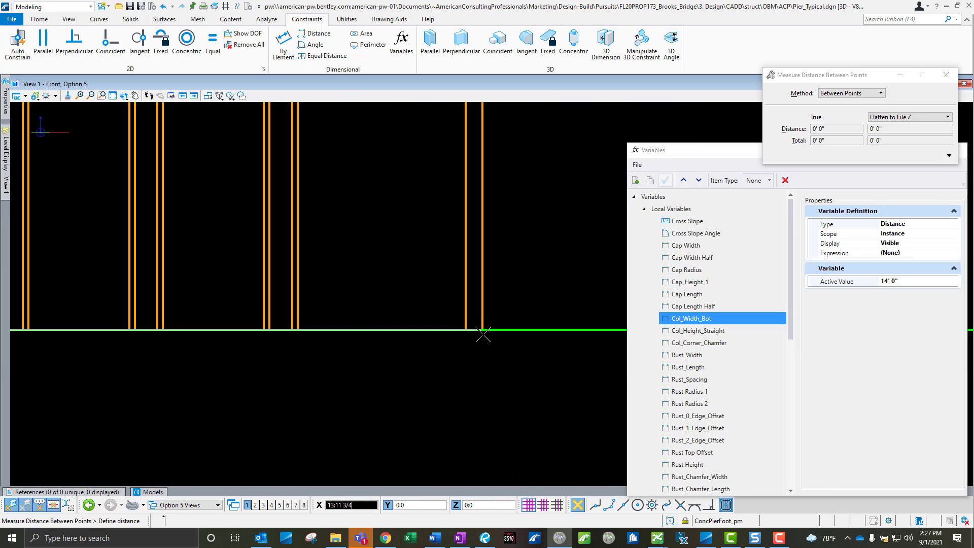
click(484, 325)
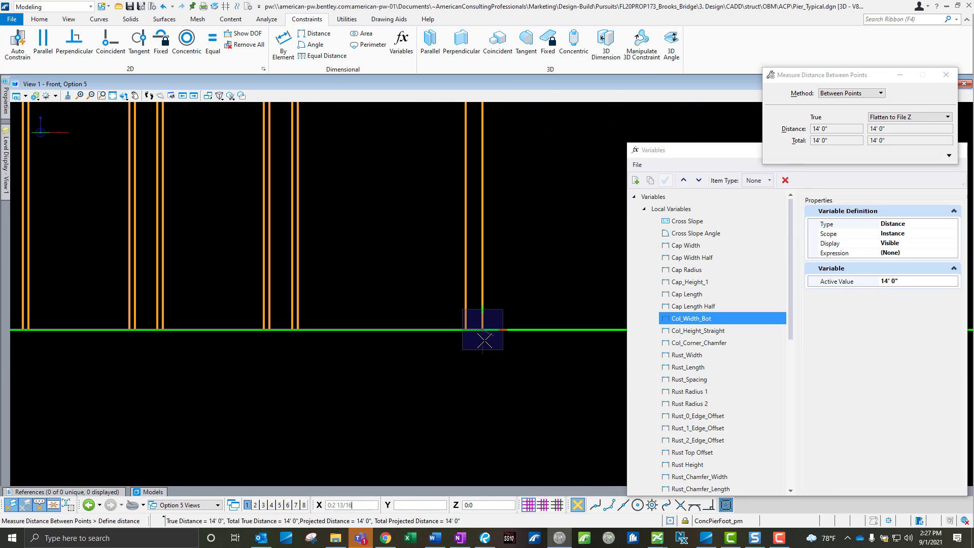
scroll(446, 412, down, 2)
scroll(446, 412, down, 4)
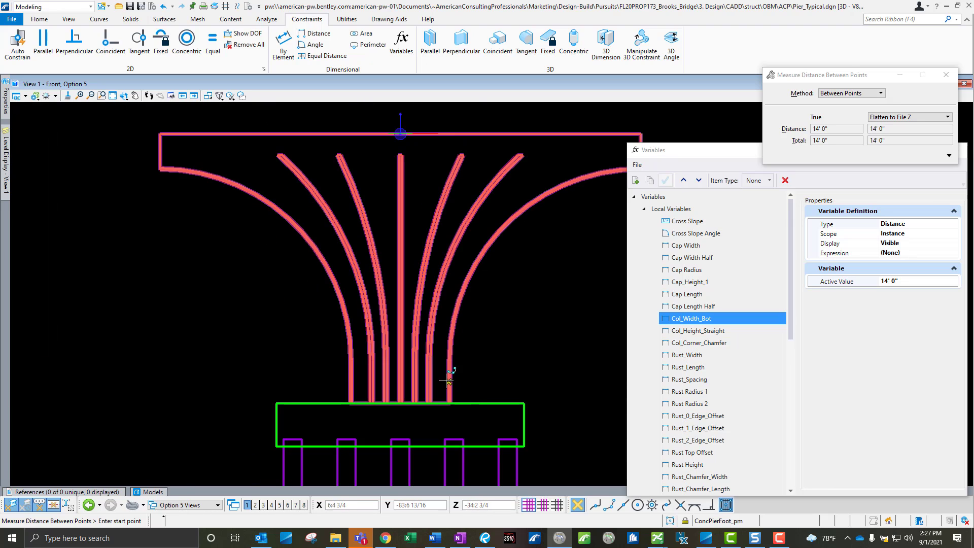
key(Escape)
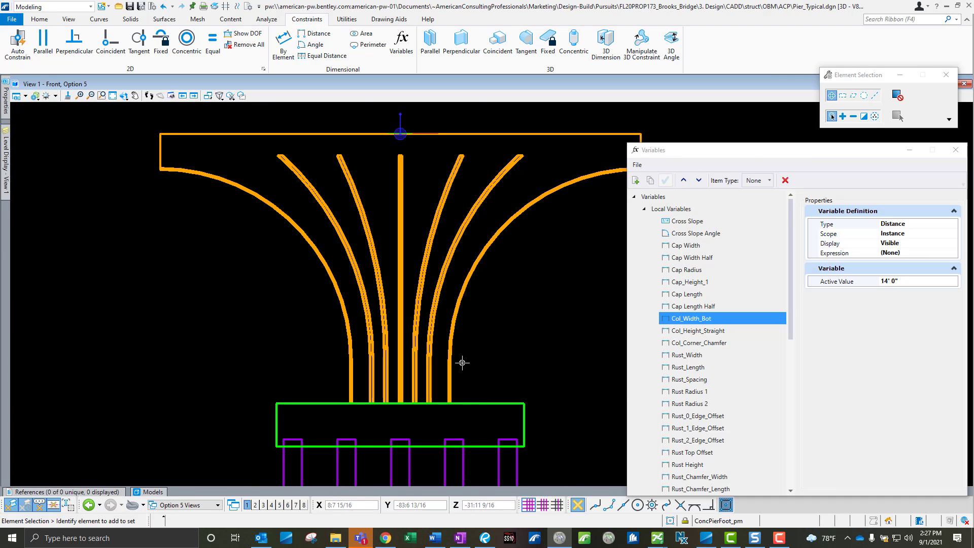
Step: Set the active value of the Rust Radius 1 variable to 30' 0"
middle_drag(447, 283, 409, 308)
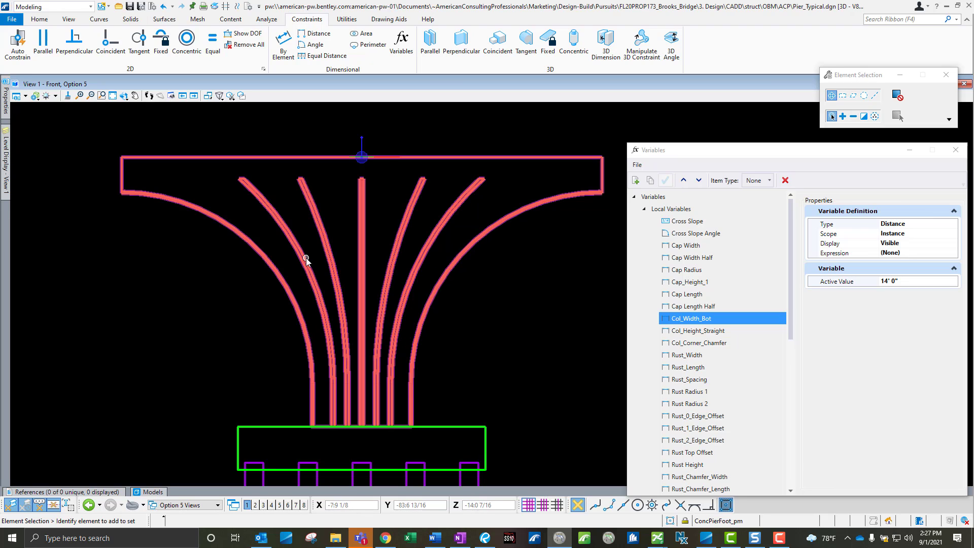
click(281, 218)
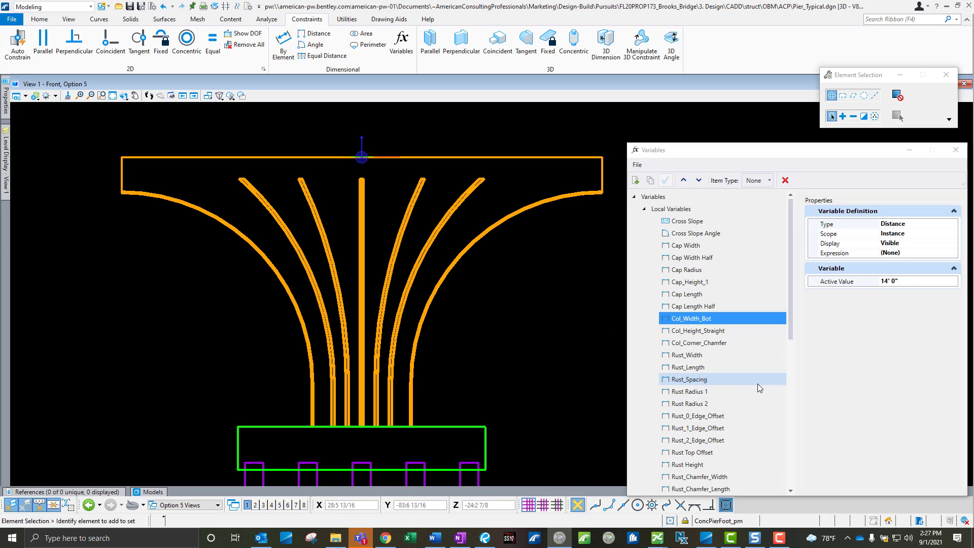
click(747, 396)
click(747, 401)
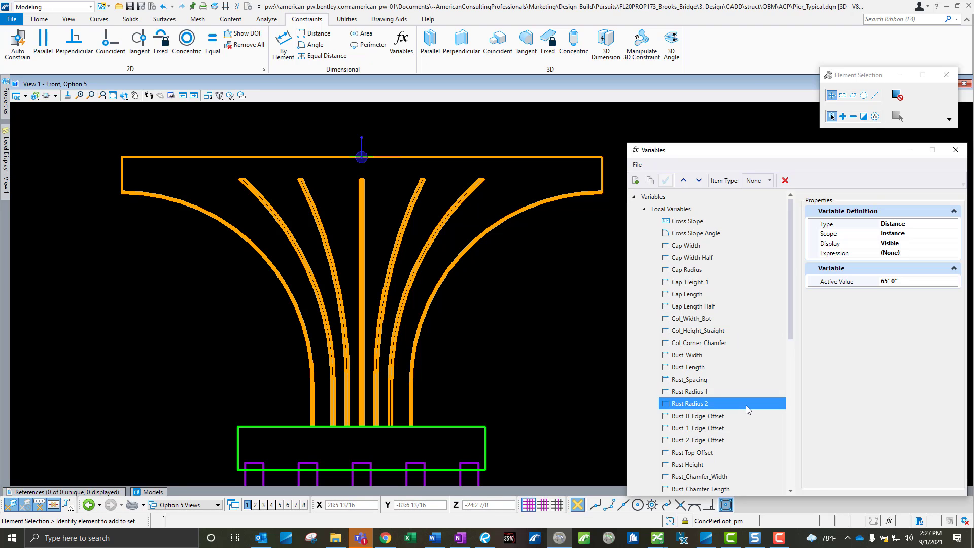
click(753, 393)
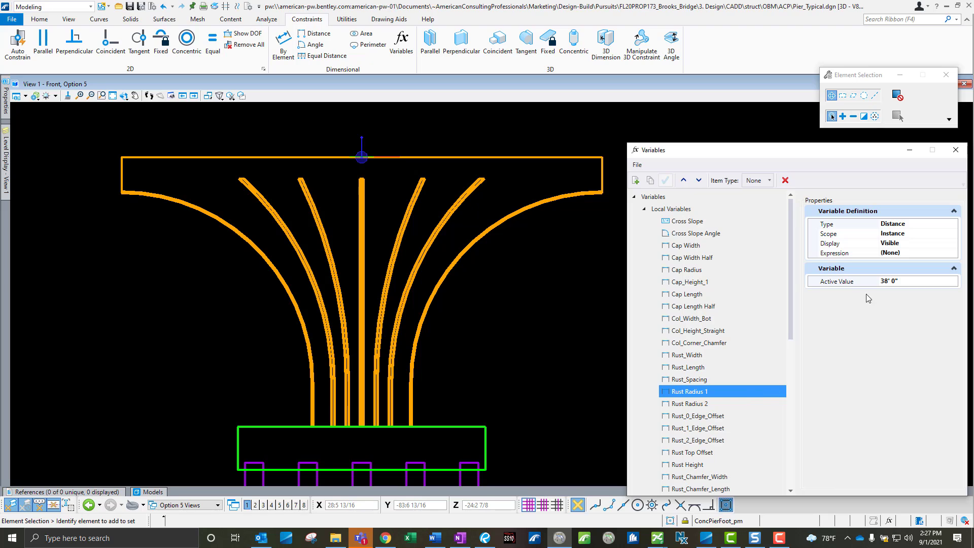
click(903, 281)
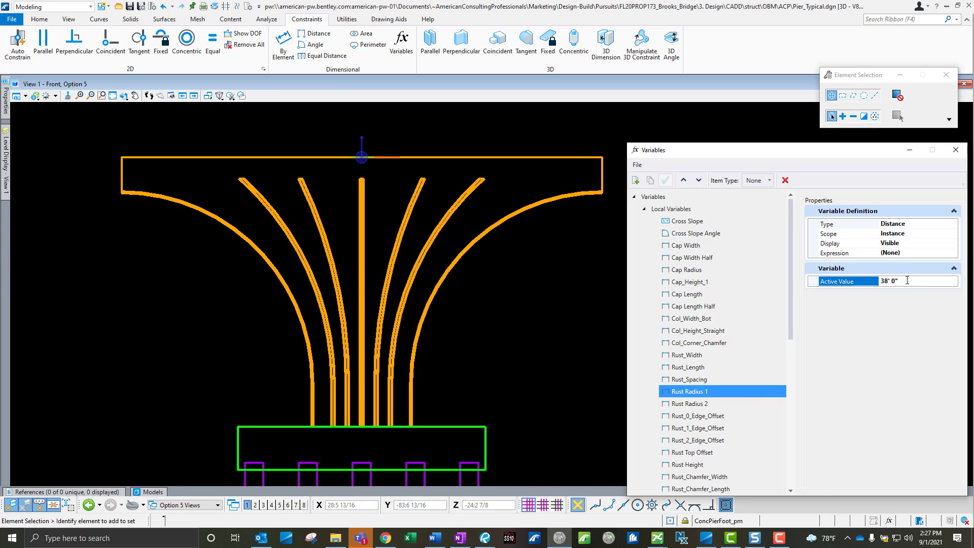
click(836, 281)
text(30)
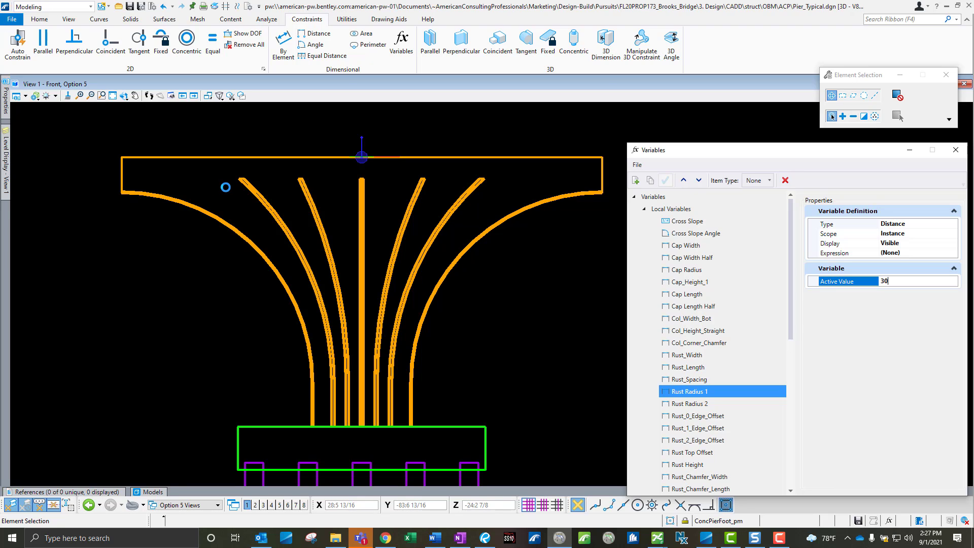
click(226, 187)
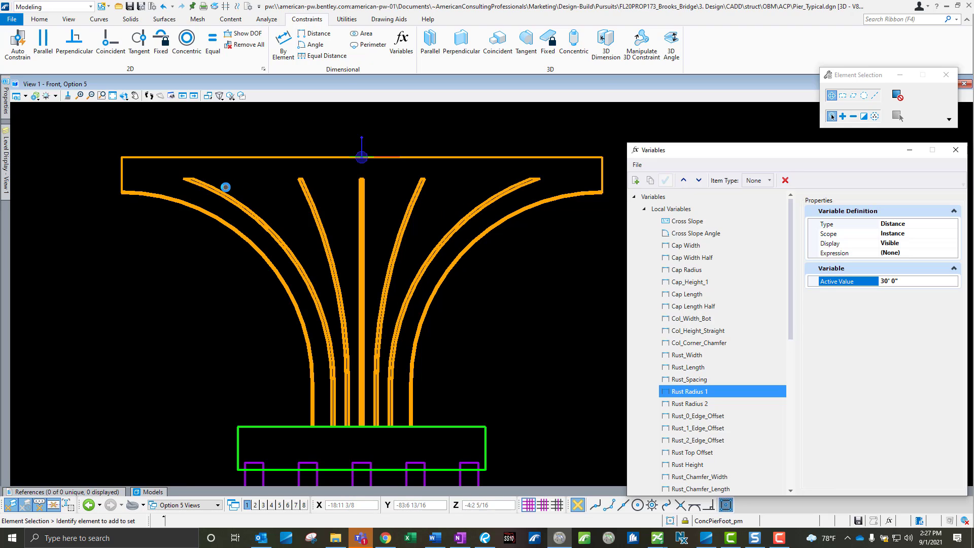